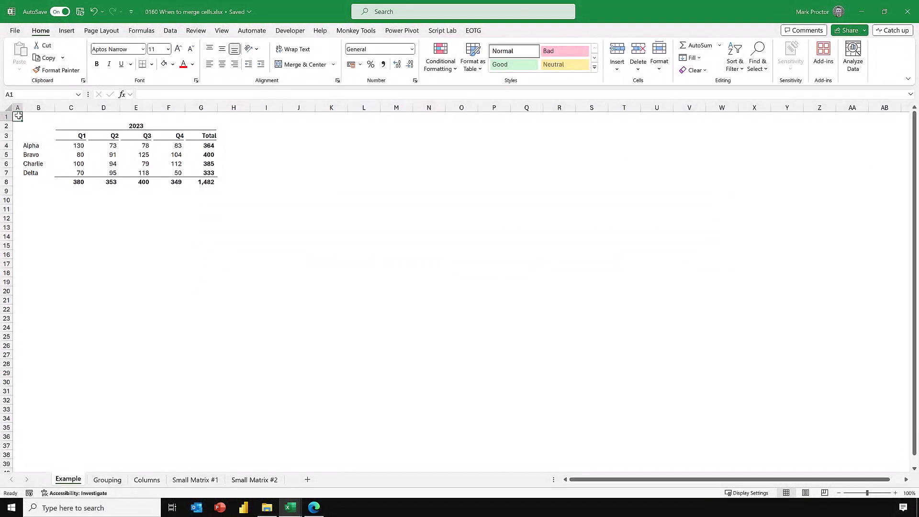
Select the table area, the Total column figures and the merged 2023 heading
{"action": "left_click_drag", "start_coordinate": [19, 116], "coordinate": [227, 193]}
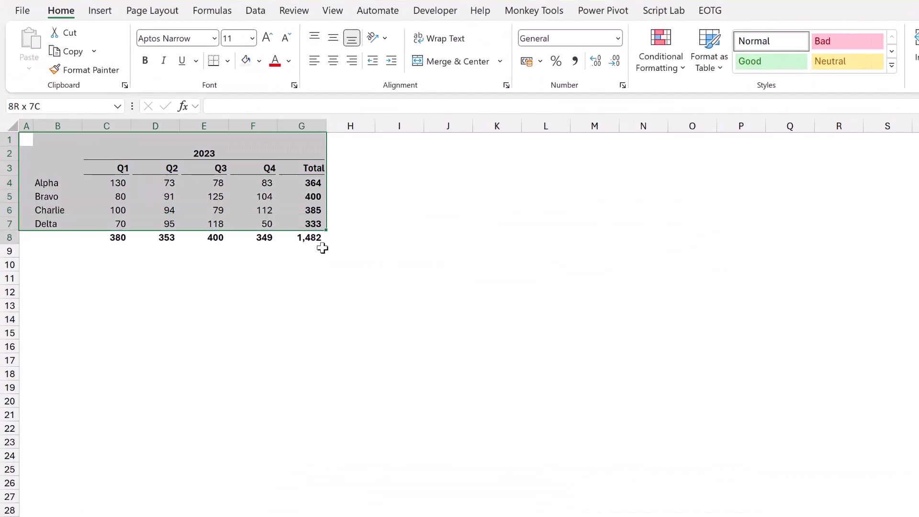
{"action": "left_click_drag", "start_coordinate": [340, 254], "coordinate": [341, 254]}
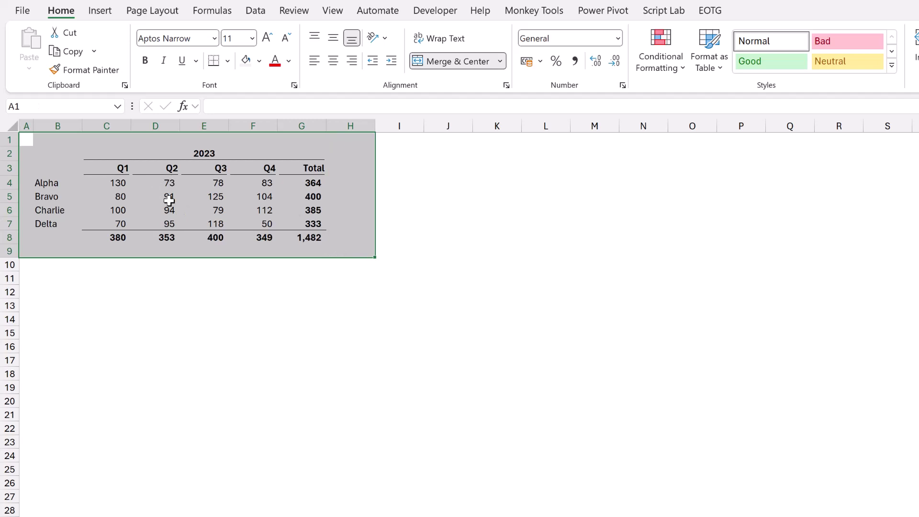
{"action": "left_click_drag", "start_coordinate": [311, 168], "coordinate": [318, 222]}
{"action": "left_click", "coordinate": [117, 153]}
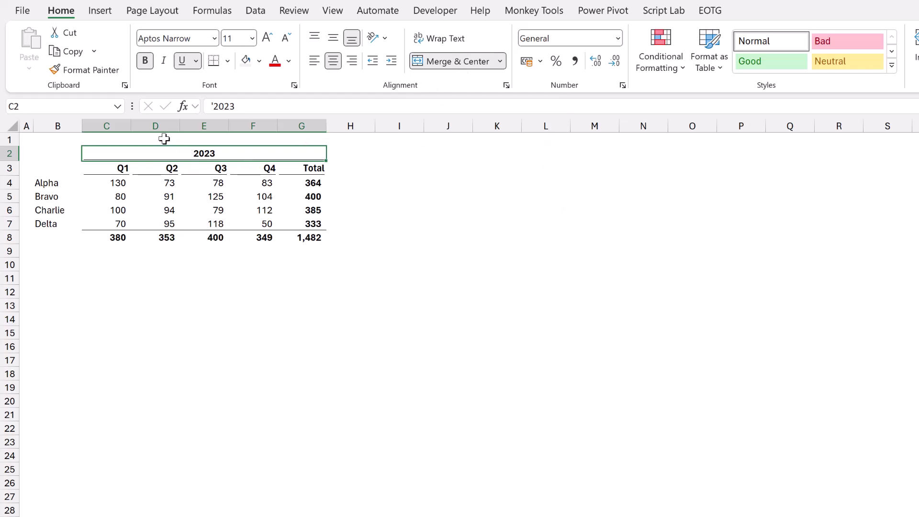
Try moving the Q2 column over to column I and dismiss the merged-cell warning
{"action": "left_click", "coordinate": [164, 139]}
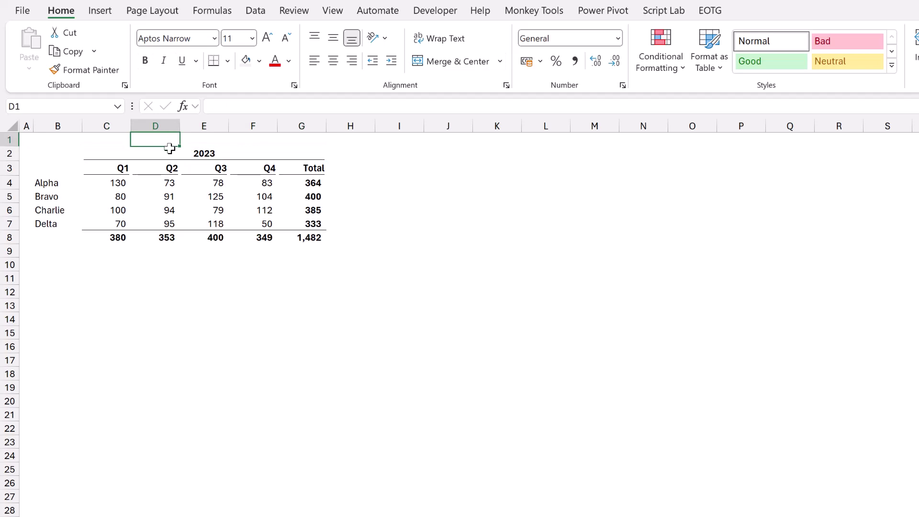
{"action": "left_click_drag", "start_coordinate": [170, 148], "coordinate": [169, 151]}
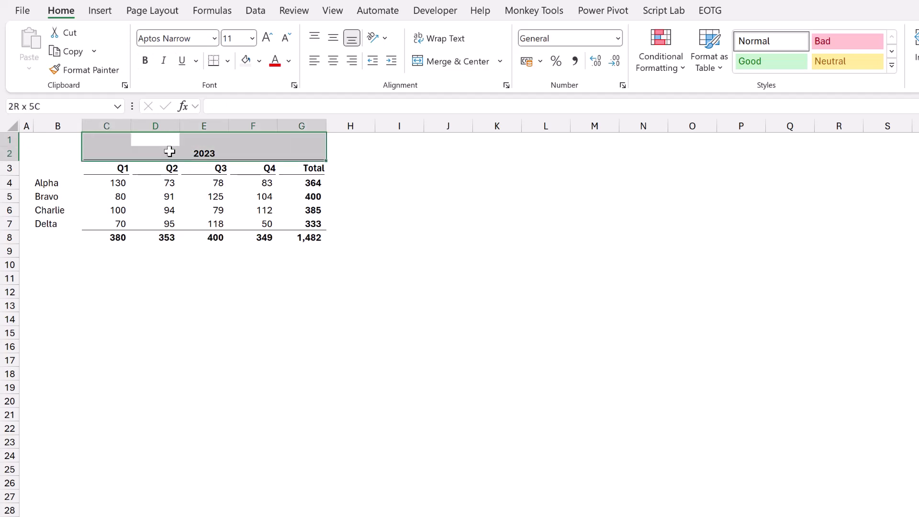
{"action": "left_click_drag", "start_coordinate": [170, 152], "coordinate": [175, 237]}
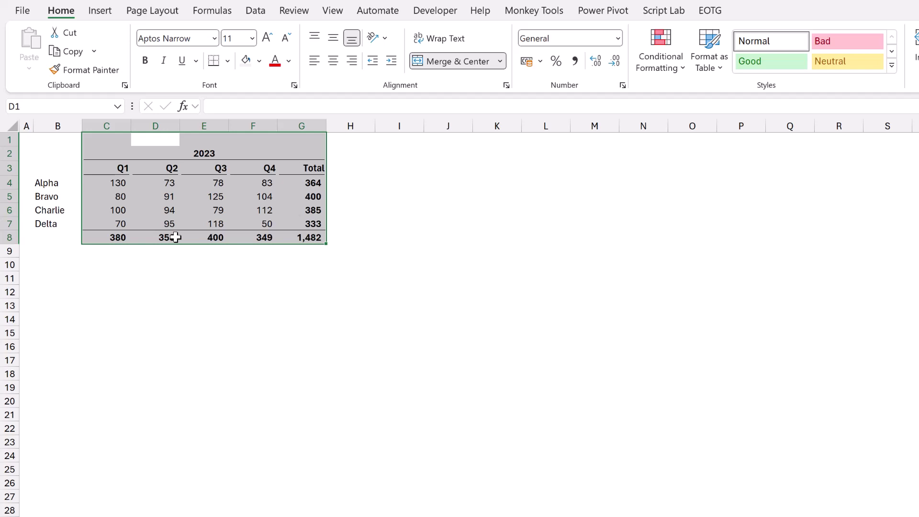
{"action": "left_click", "coordinate": [159, 126]}
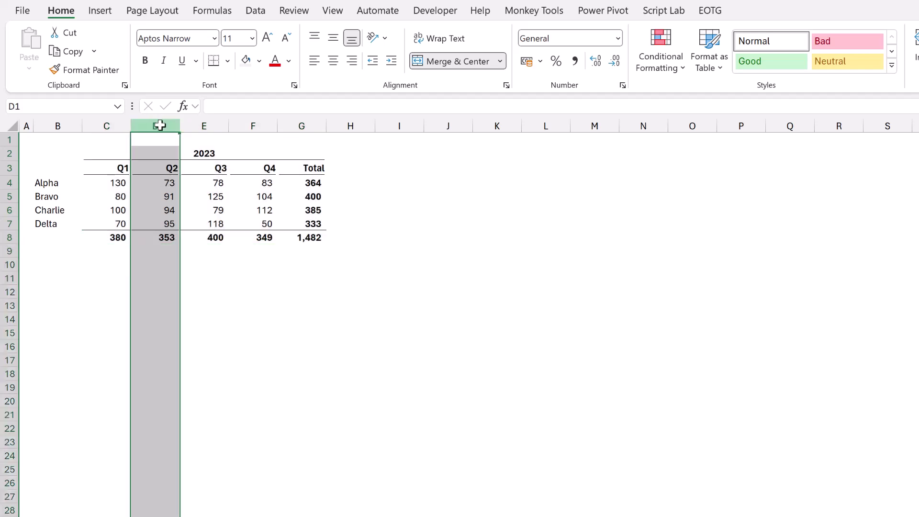
{"action": "left_click_drag", "start_coordinate": [181, 185], "coordinate": [423, 183]}
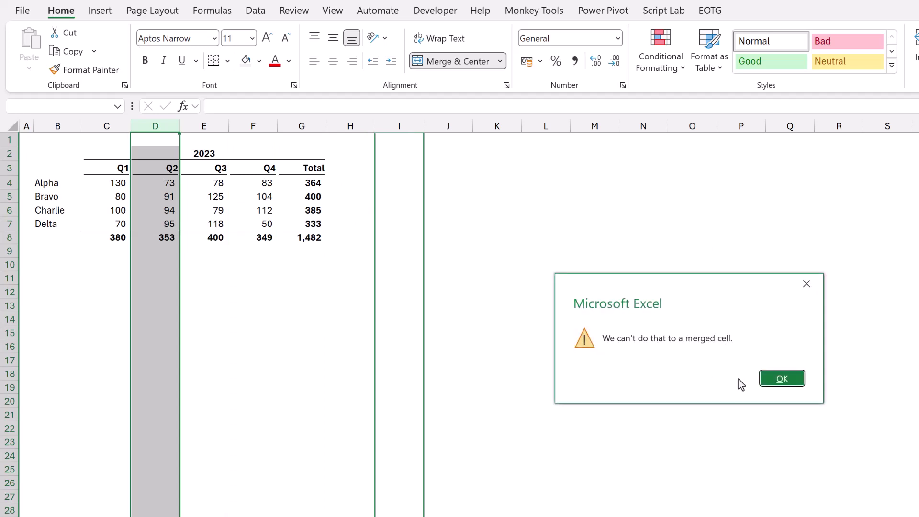
{"action": "left_click", "coordinate": [784, 381]}
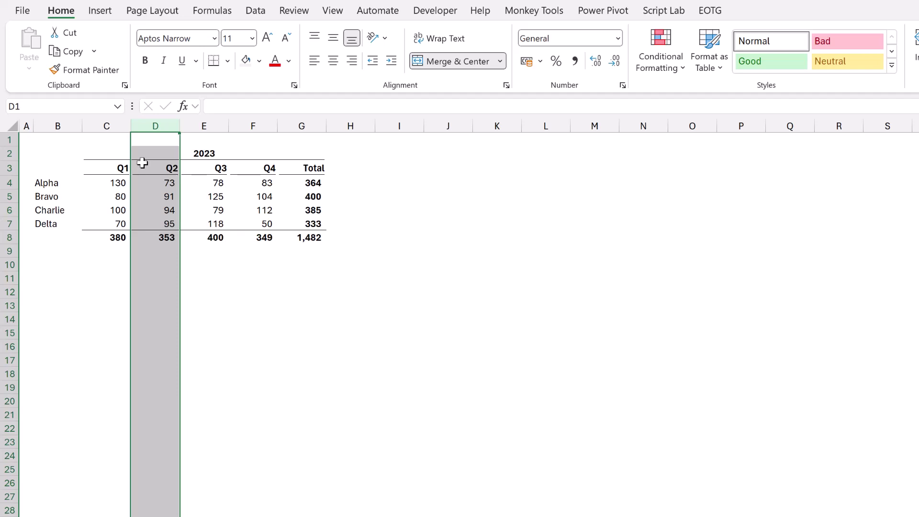
Unmerge the 2023 heading and centre it across C2:G2 with Center Across Selection
{"action": "left_click", "coordinate": [123, 151]}
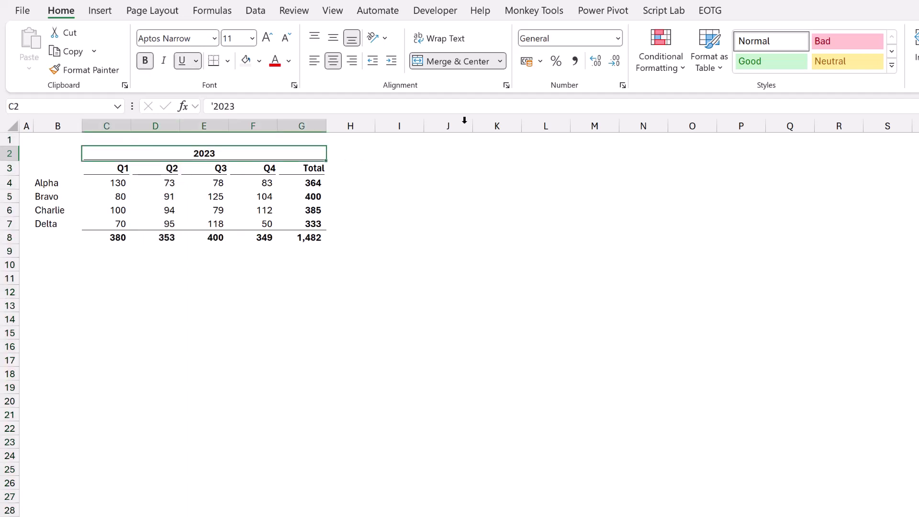
{"action": "left_click", "coordinate": [501, 62]}
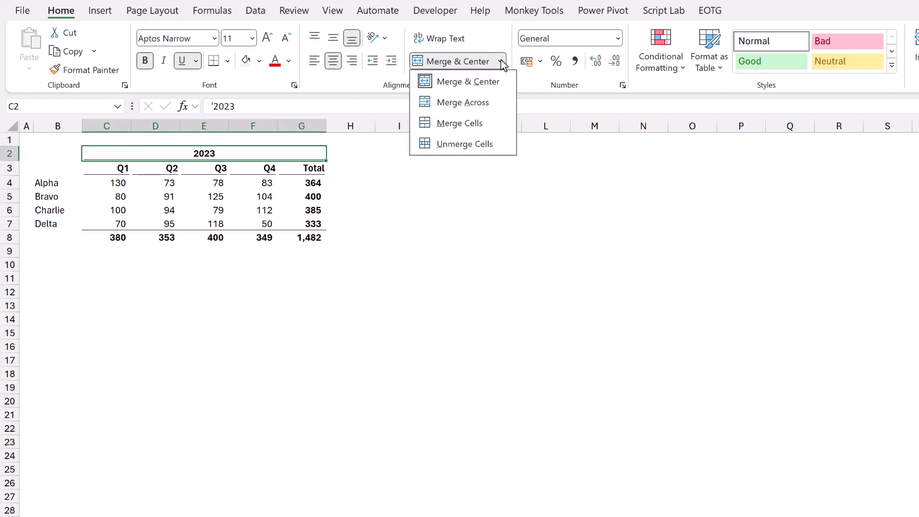
{"action": "left_click", "coordinate": [460, 82]}
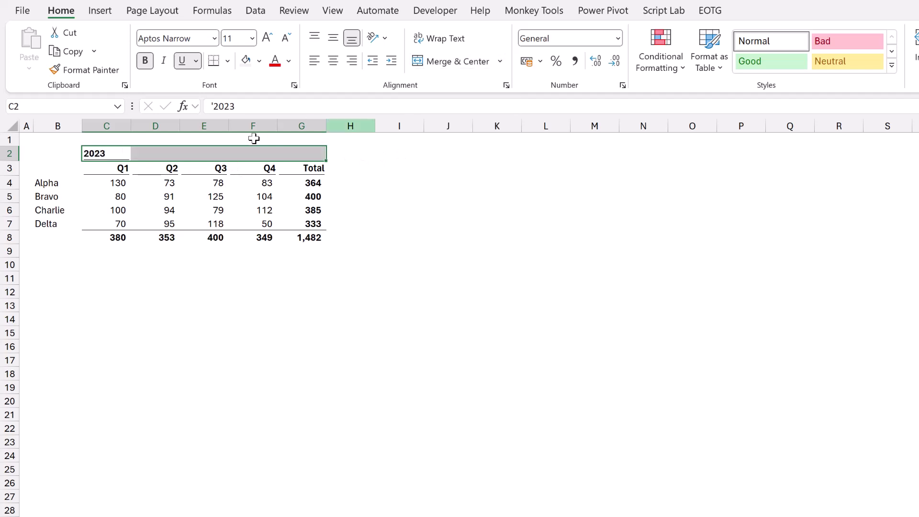
{"action": "left_click_drag", "start_coordinate": [102, 154], "coordinate": [294, 151]}
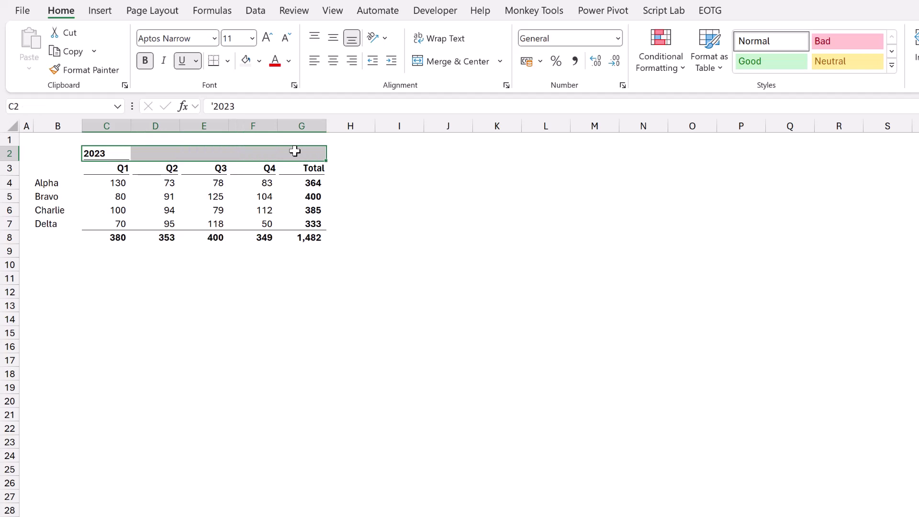
{"action": "key", "text": "ctrl+1"}
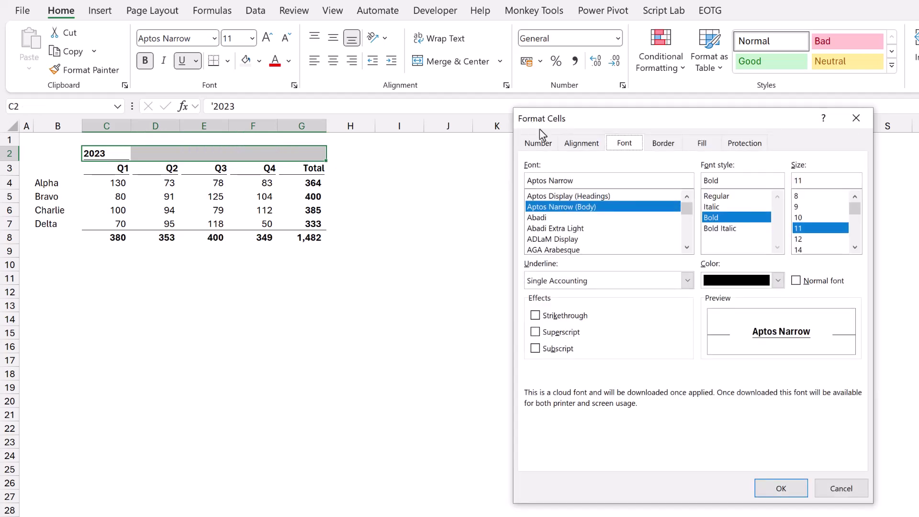
{"action": "left_click", "coordinate": [581, 147]}
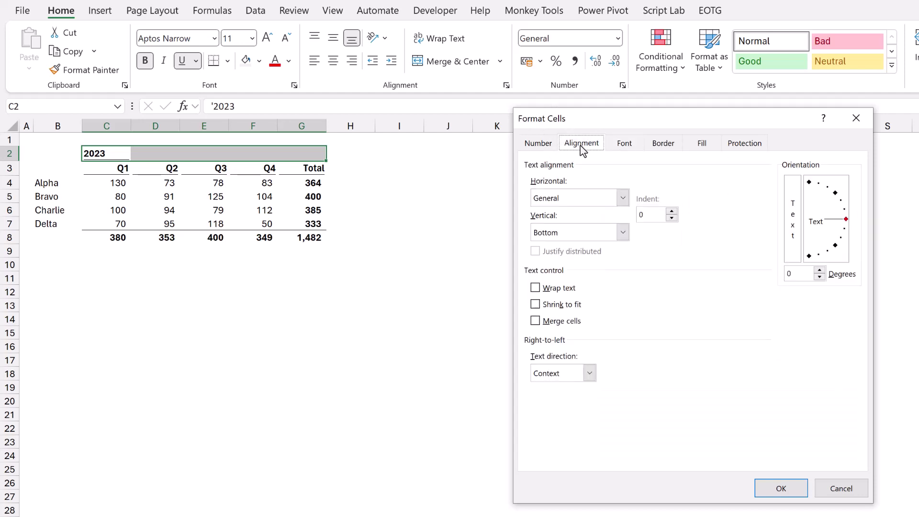
{"action": "left_click", "coordinate": [621, 198]}
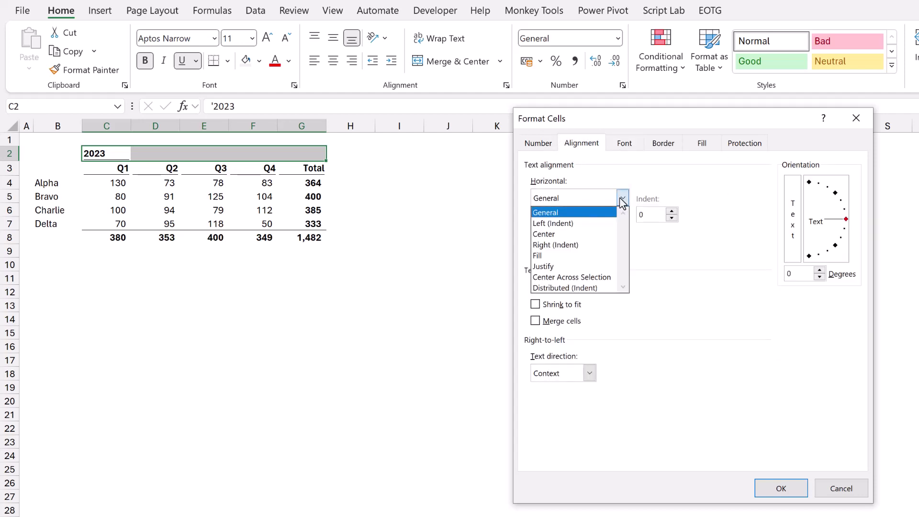
{"action": "left_click", "coordinate": [564, 278]}
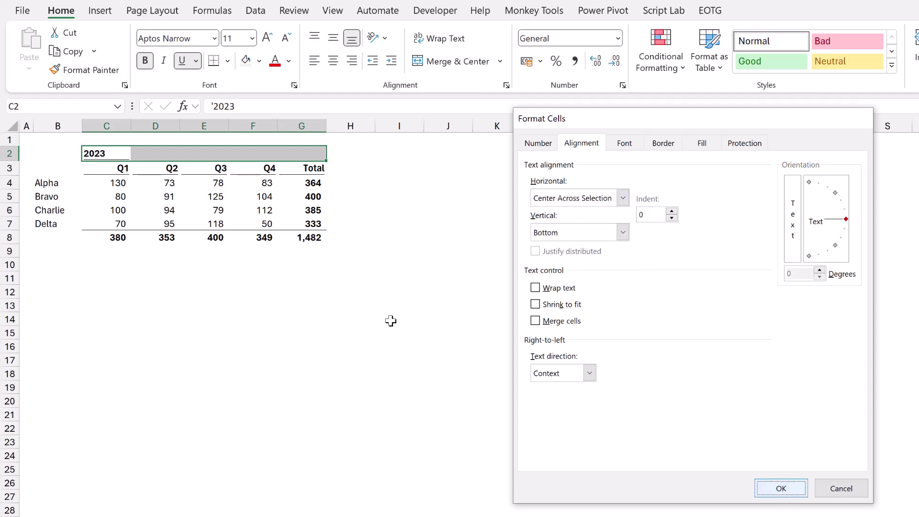
{"action": "left_click", "coordinate": [790, 488]}
{"action": "left_click_drag", "start_coordinate": [165, 135], "coordinate": [171, 266]}
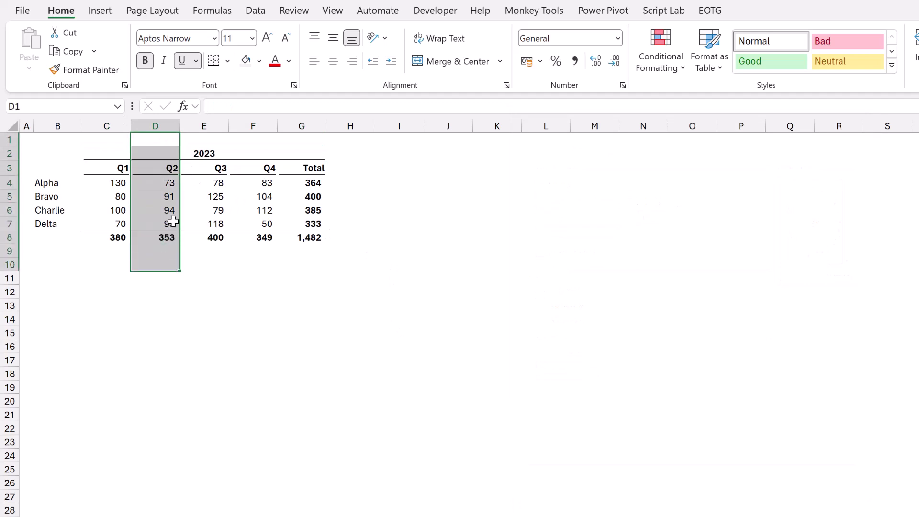
{"action": "left_click", "coordinate": [160, 125]}
{"action": "left_click_drag", "start_coordinate": [180, 139], "coordinate": [423, 158]}
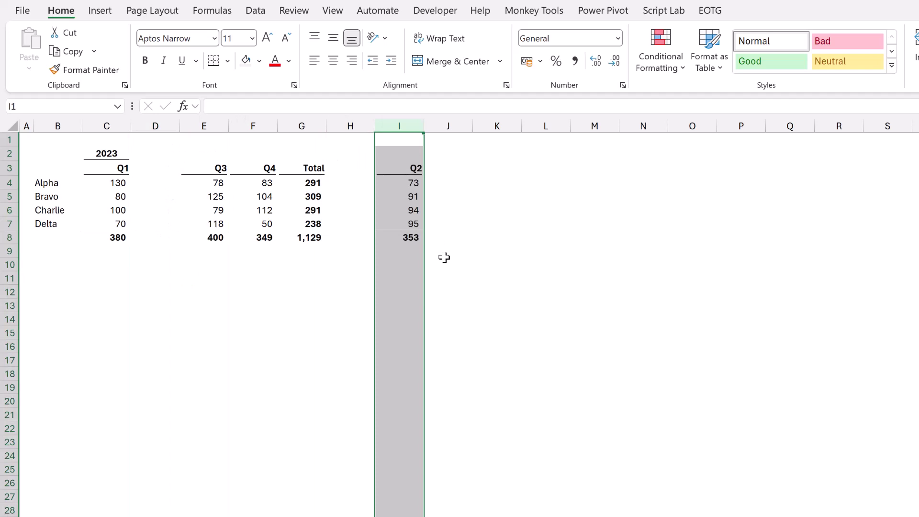
{"action": "left_click", "coordinate": [115, 151]}
{"action": "key", "text": "ctrl+z"}
{"action": "left_click", "coordinate": [33, 138]}
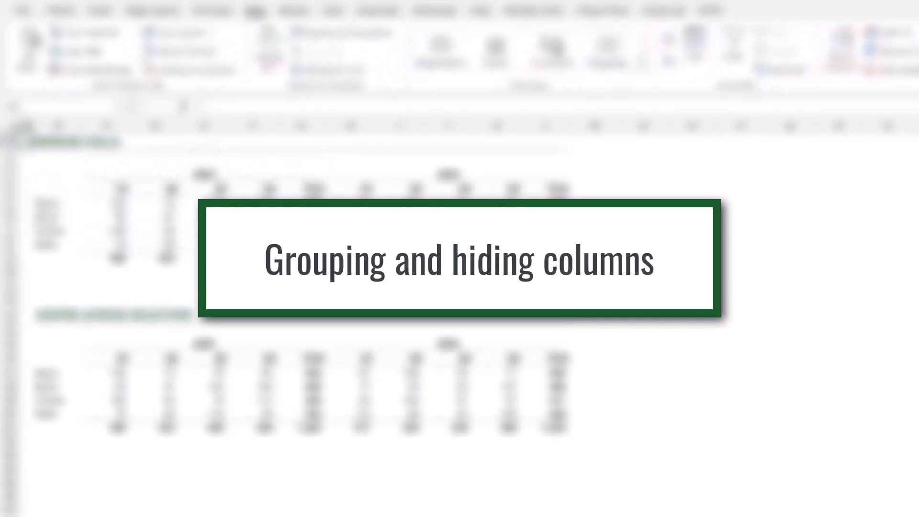
{"action": "left_click_drag", "start_coordinate": [10, 142], "coordinate": [10, 273]}
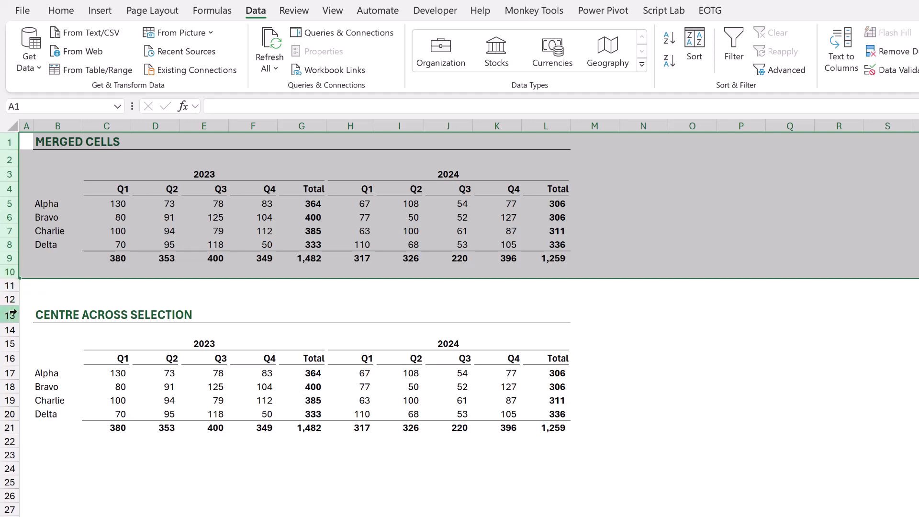
{"action": "left_click_drag", "start_coordinate": [10, 314], "coordinate": [41, 441]}
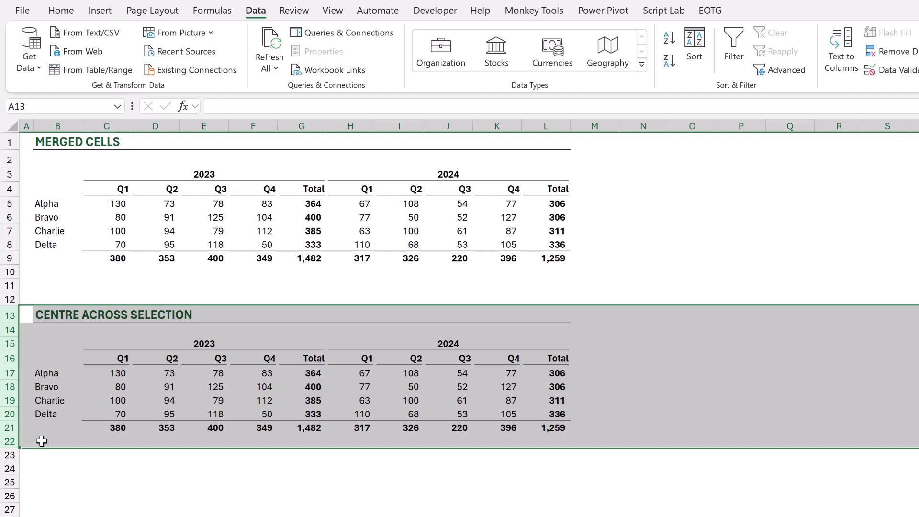
{"action": "left_click", "coordinate": [188, 174]}
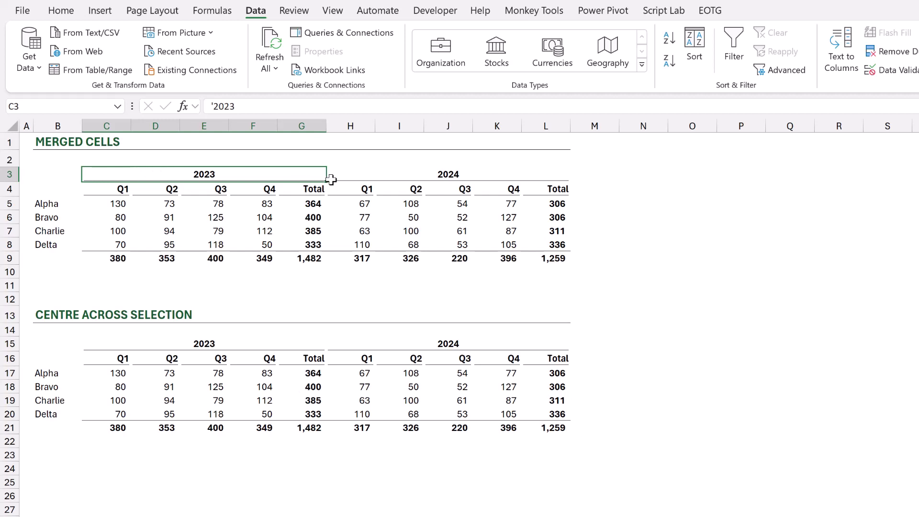
{"action": "left_click", "coordinate": [392, 173]}
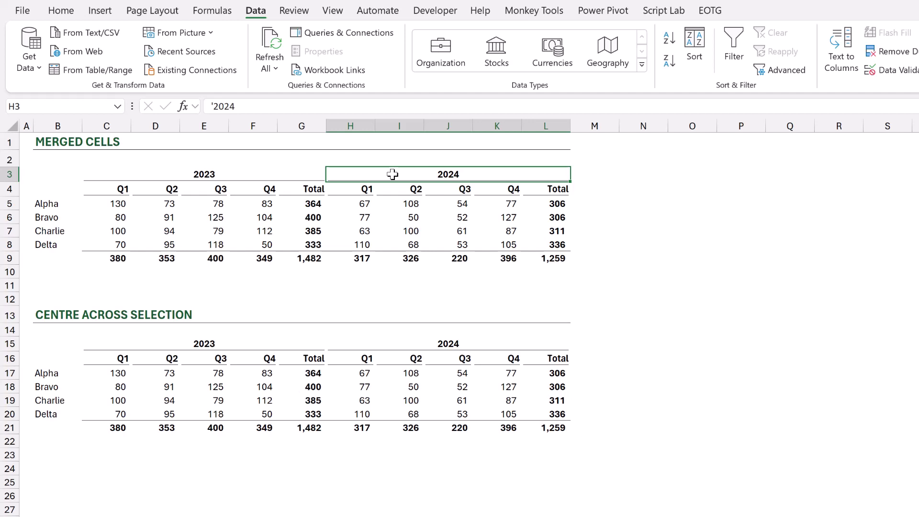
{"action": "left_click", "coordinate": [106, 343]}
{"action": "key", "text": "Right"}
{"action": "key", "text": "Right"}
{"action": "key", "text": "Right"}
{"action": "key", "text": "Right"}
{"action": "key", "text": "Right"}
{"action": "key", "text": "Right"}
{"action": "key", "text": "Right"}
{"action": "key", "text": "Right"}
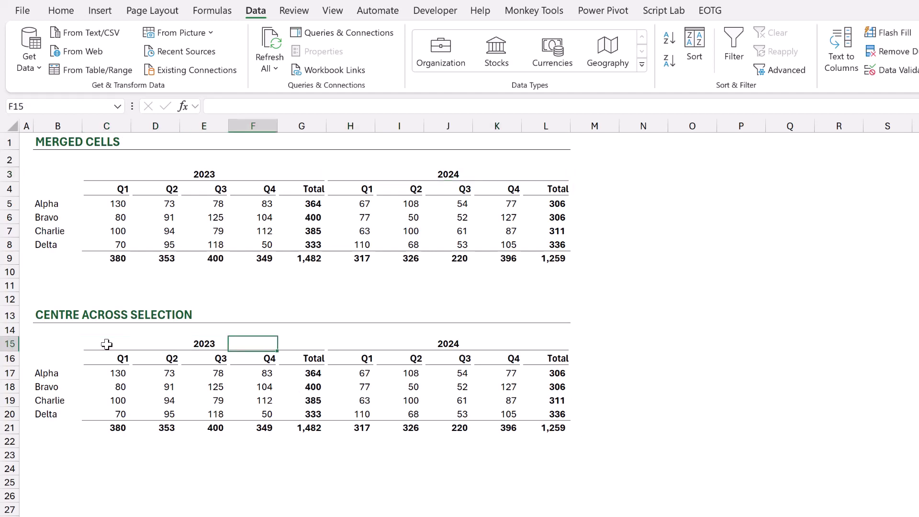
{"action": "key", "text": "Right"}
{"action": "key", "text": "Right"}
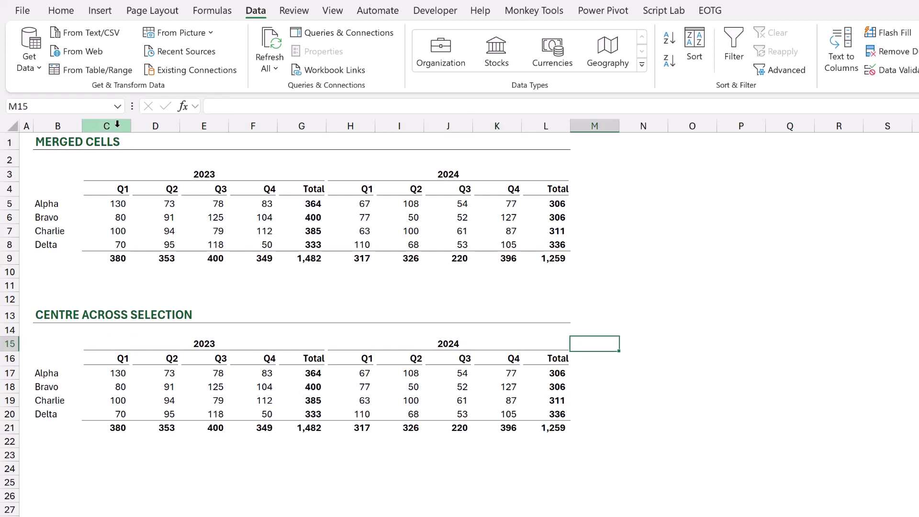
Group the 2023 quarter columns C:F and the 2024 quarter columns H:K
{"action": "left_click_drag", "start_coordinate": [118, 124], "coordinate": [253, 131]}
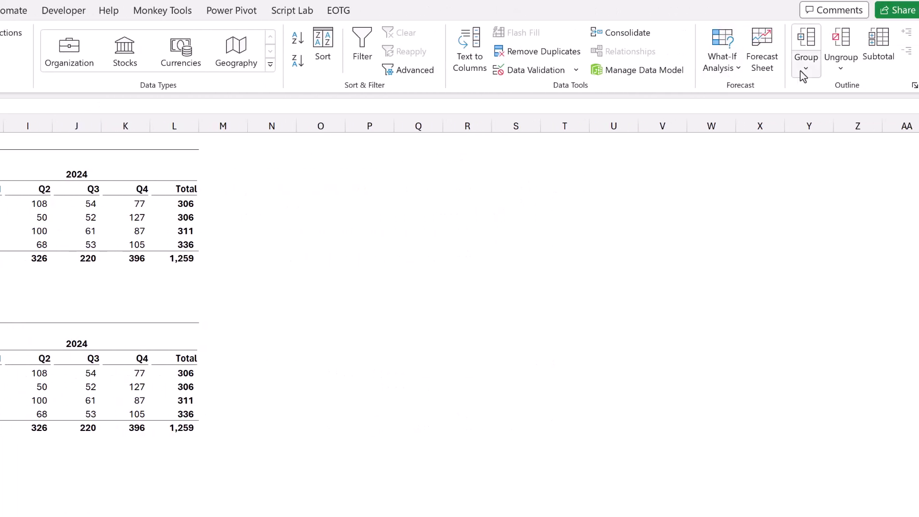
{"action": "left_click", "coordinate": [804, 75]}
{"action": "left_click", "coordinate": [815, 90]}
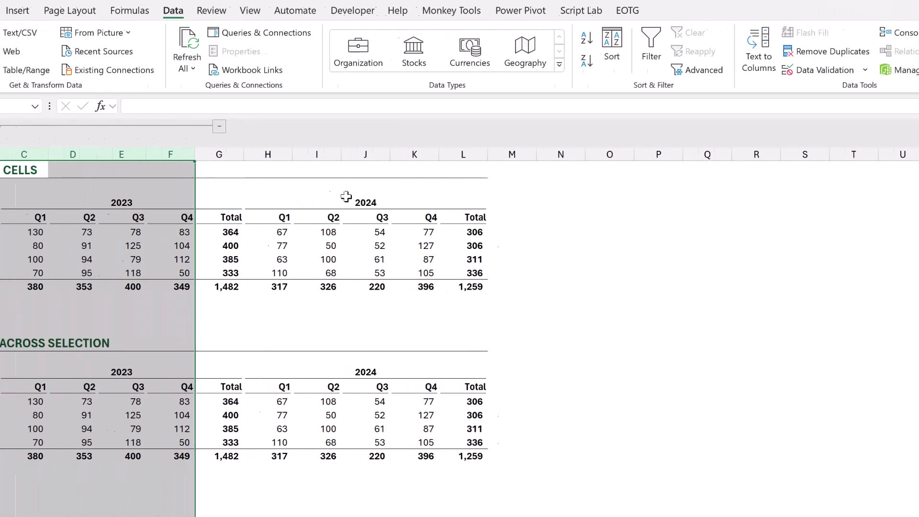
{"action": "left_click_drag", "start_coordinate": [269, 154], "coordinate": [437, 159]}
{"action": "left_click_drag", "start_coordinate": [520, 159], "coordinate": [520, 159]}
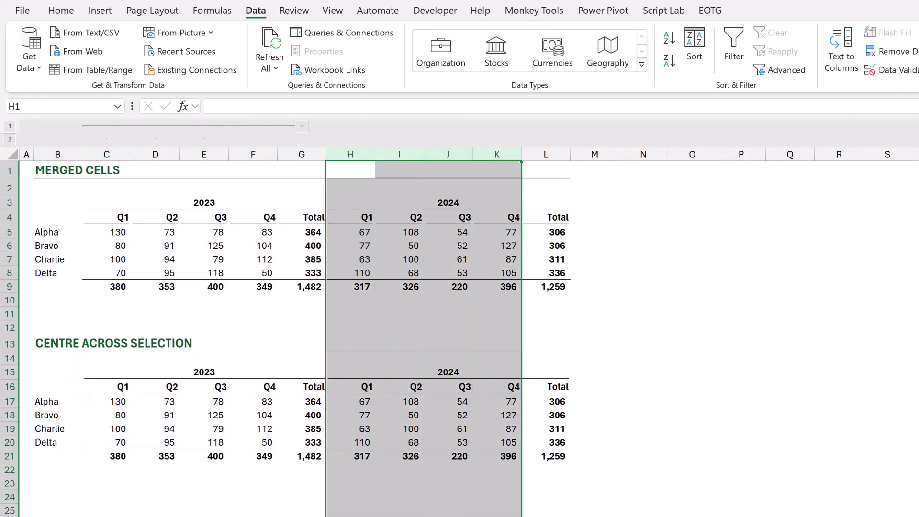
{"action": "key", "text": "alt+shift+Right"}
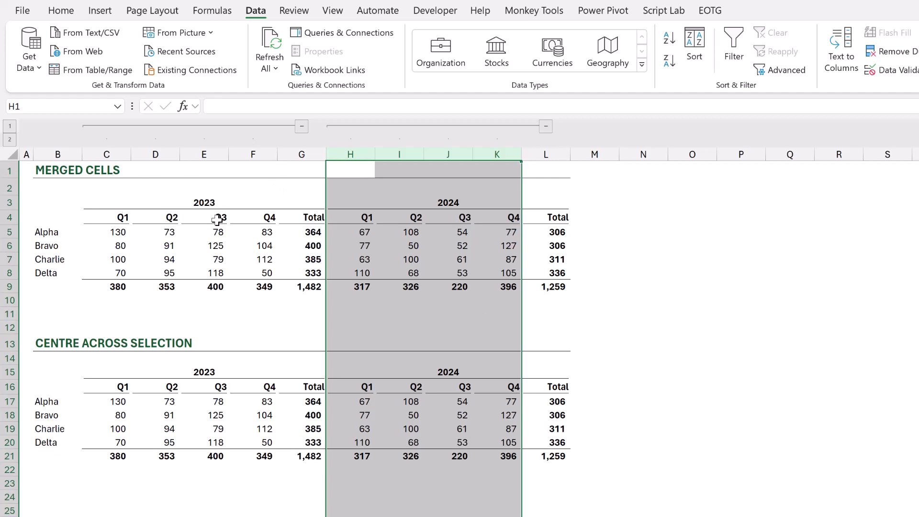
Collapse both quarter-column groups so only the Total columns remain
{"action": "left_click", "coordinate": [303, 127]}
{"action": "left_click", "coordinate": [350, 126]}
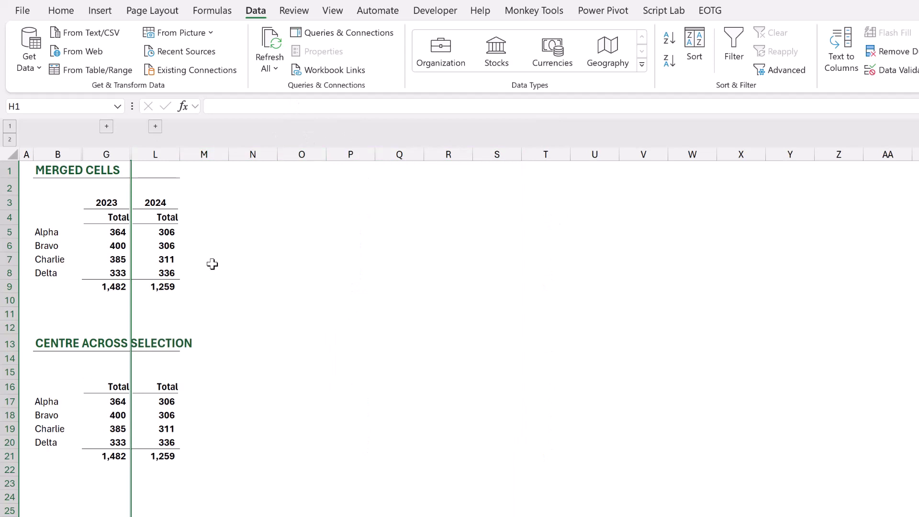
{"action": "left_click", "coordinate": [176, 188]}
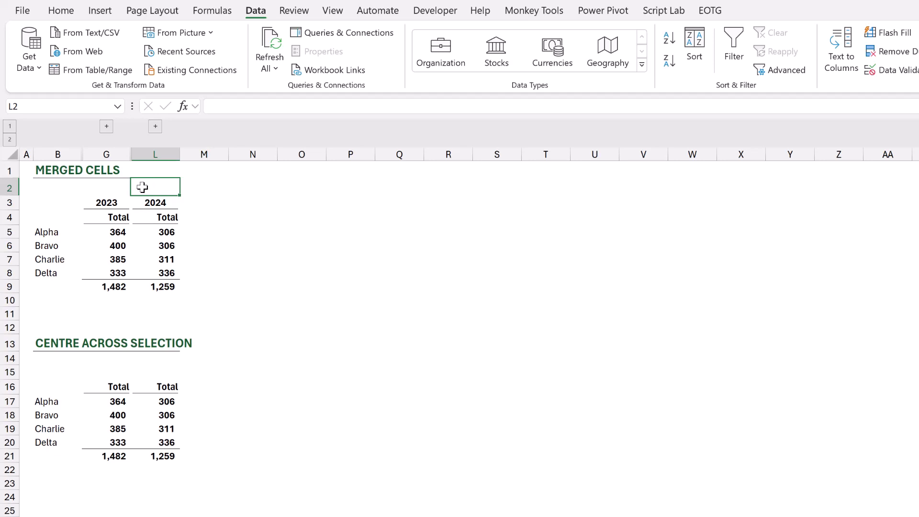
Check that merged year headings stay visible while the centred-across headings disappear
{"action": "left_click_drag", "start_coordinate": [101, 200], "coordinate": [142, 201]}
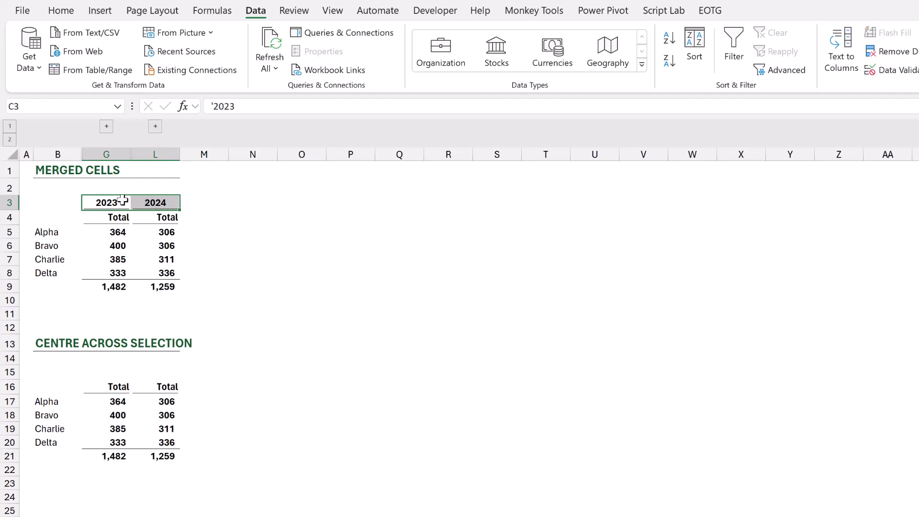
{"action": "left_click", "coordinate": [123, 200]}
{"action": "left_click", "coordinate": [159, 197]}
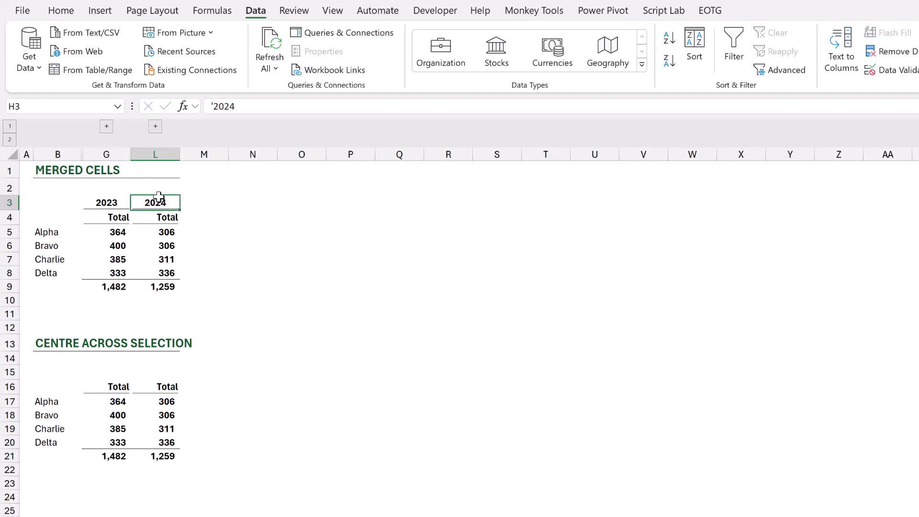
{"action": "left_click", "coordinate": [114, 371]}
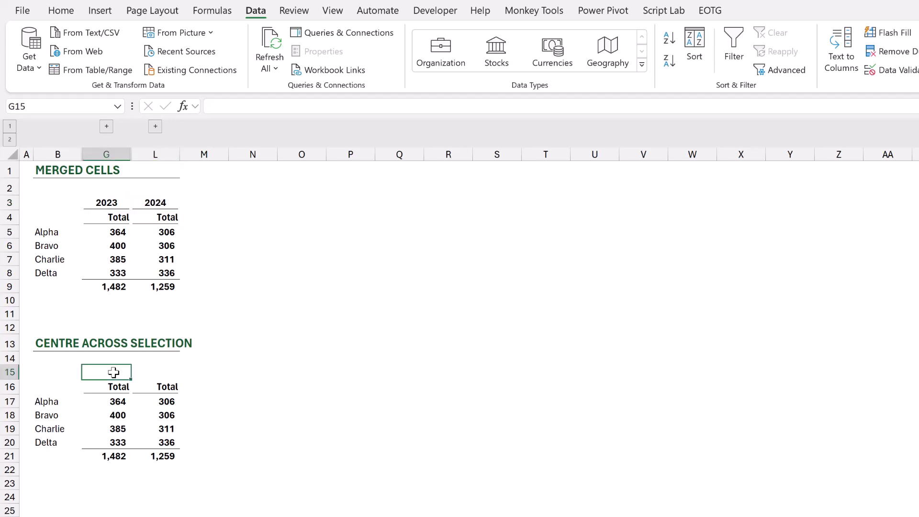
{"action": "left_click", "coordinate": [163, 372]}
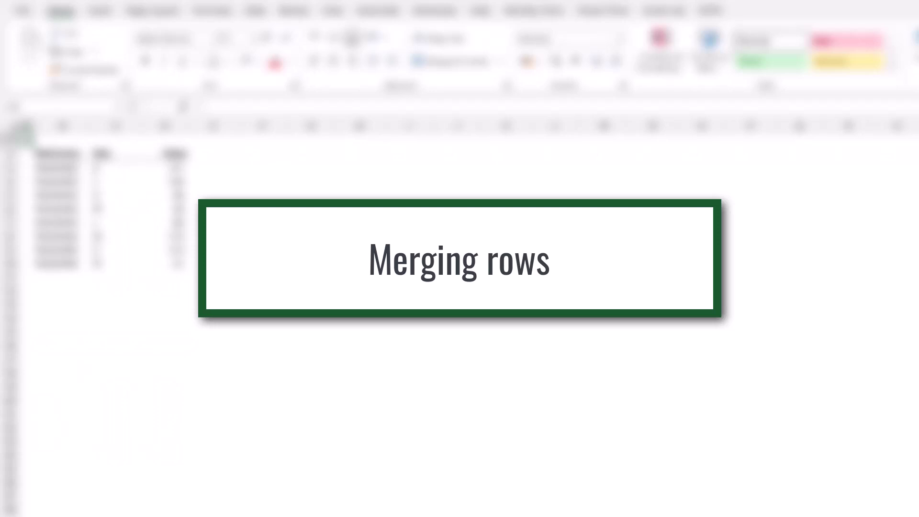
Merge the two Met043A3 cells in column B and align them top-left
{"action": "left_click_drag", "start_coordinate": [36, 152], "coordinate": [184, 263]}
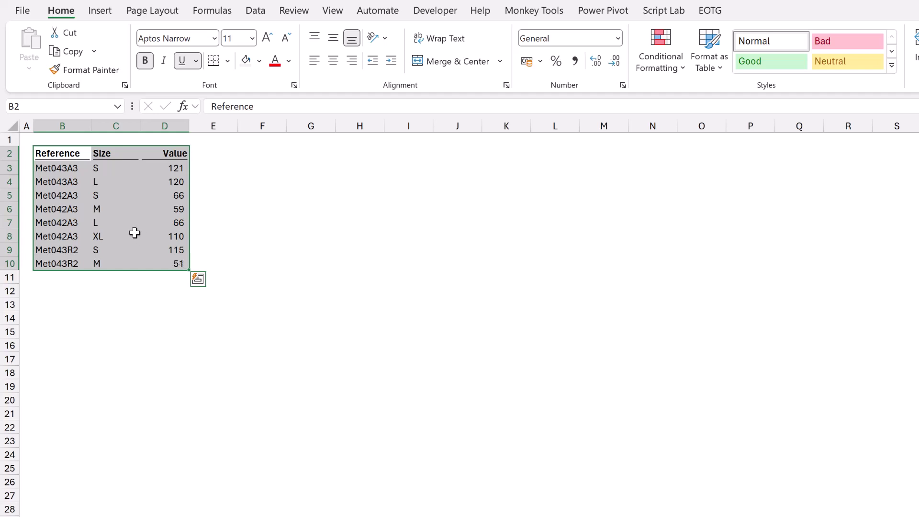
{"action": "left_click", "coordinate": [75, 157]}
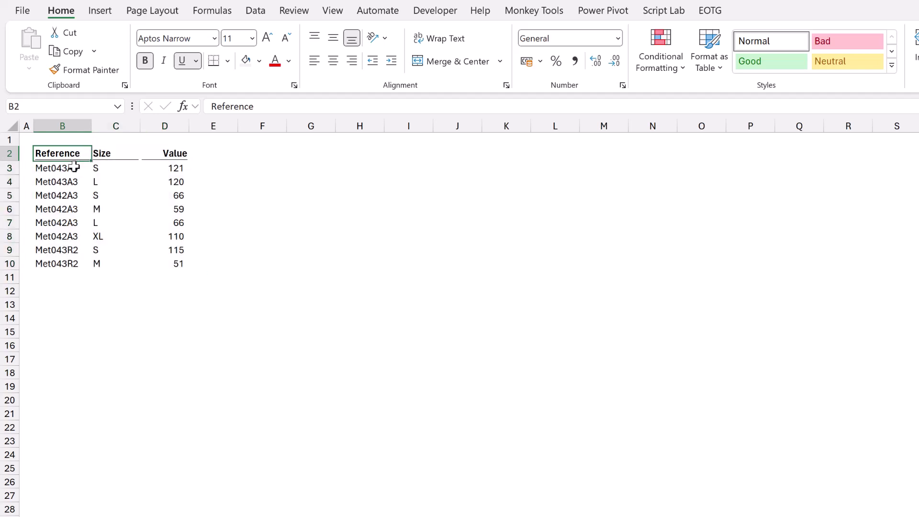
{"action": "left_click_drag", "start_coordinate": [77, 169], "coordinate": [76, 260]}
{"action": "left_click_drag", "start_coordinate": [76, 170], "coordinate": [146, 183]}
{"action": "left_click", "coordinate": [79, 173]}
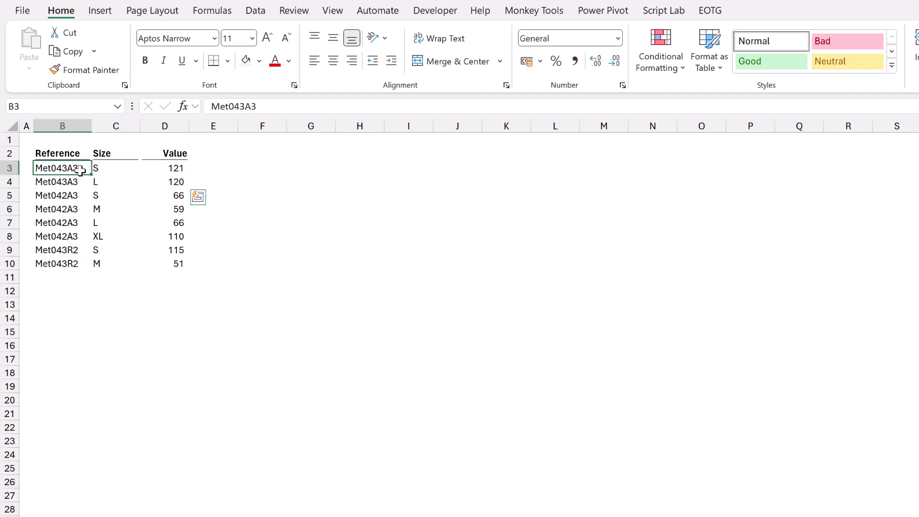
{"action": "left_click_drag", "start_coordinate": [79, 174], "coordinate": [79, 181]}
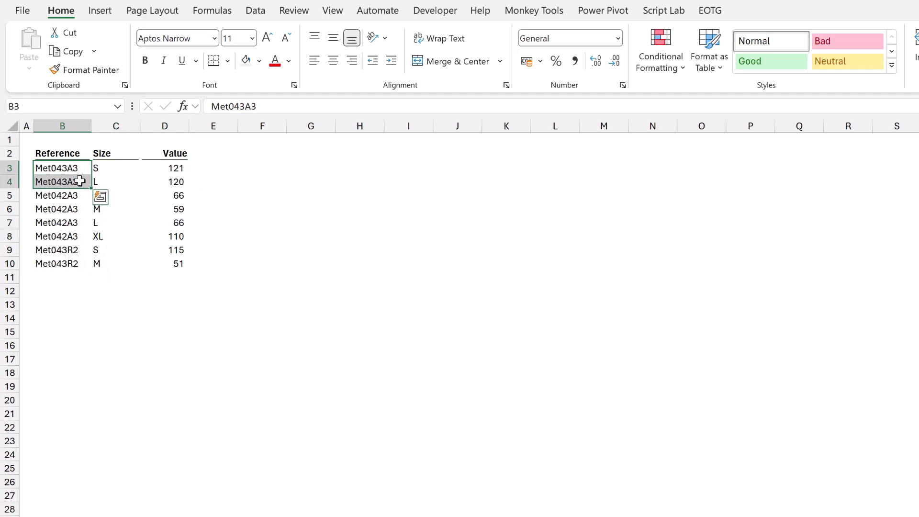
{"action": "left_click", "coordinate": [440, 62]}
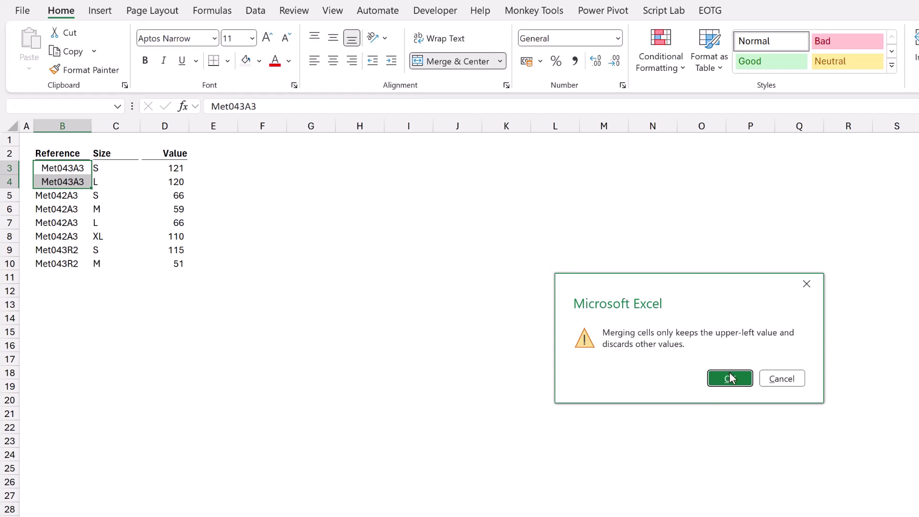
{"action": "left_click", "coordinate": [729, 379]}
{"action": "left_click", "coordinate": [315, 62]}
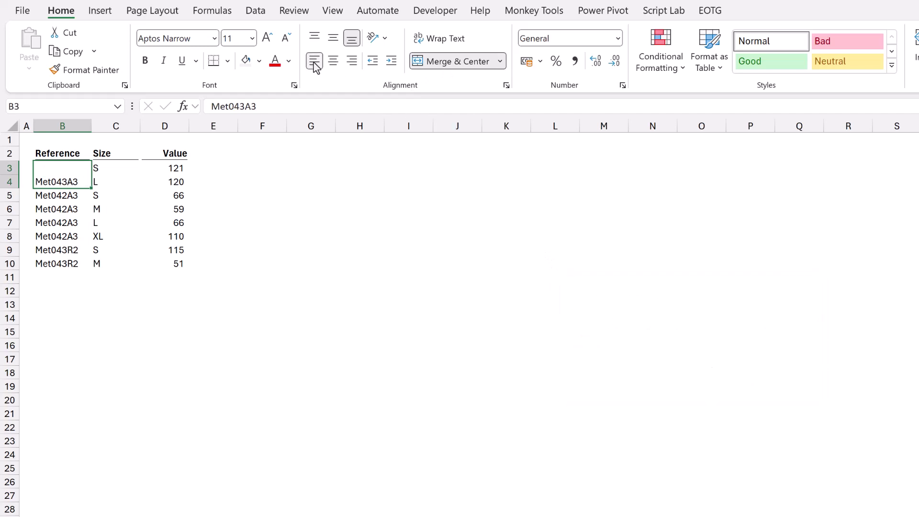
{"action": "left_click", "coordinate": [315, 37]}
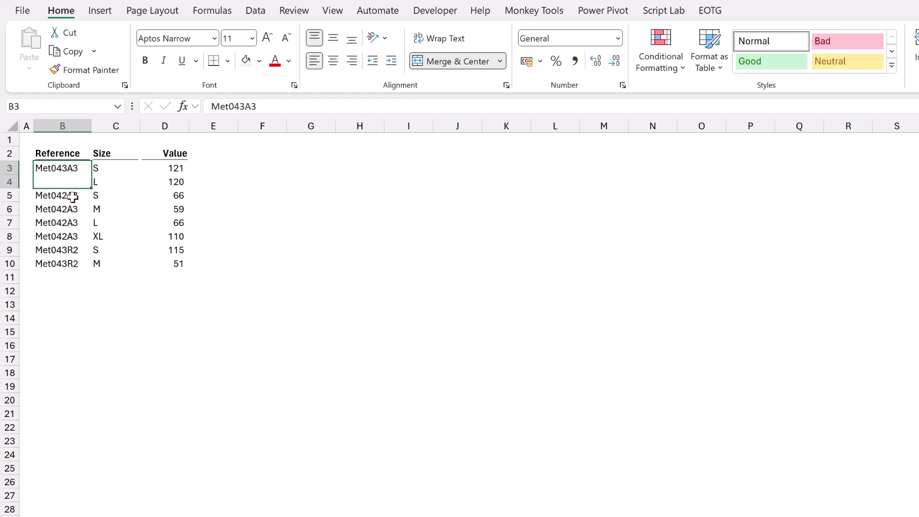
Merge the four Met042A3 cells and the two Met043R2 cells, each aligned top-left
{"action": "left_click_drag", "start_coordinate": [72, 196], "coordinate": [73, 237]}
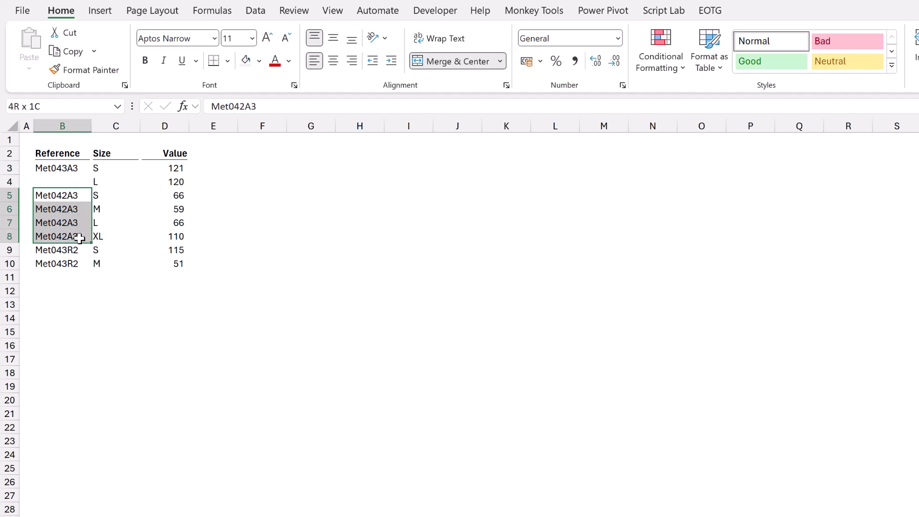
{"action": "left_click", "coordinate": [471, 62]}
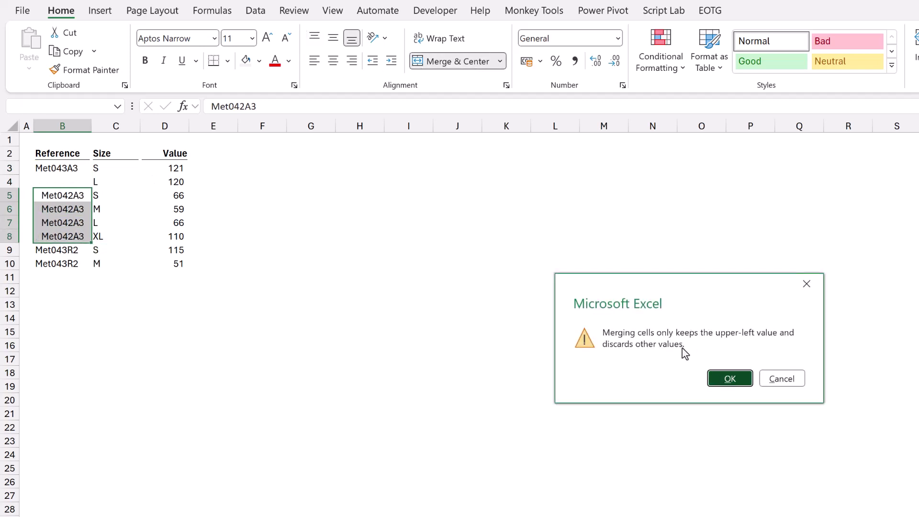
{"action": "key", "text": "Return"}
{"action": "left_click", "coordinate": [314, 61]}
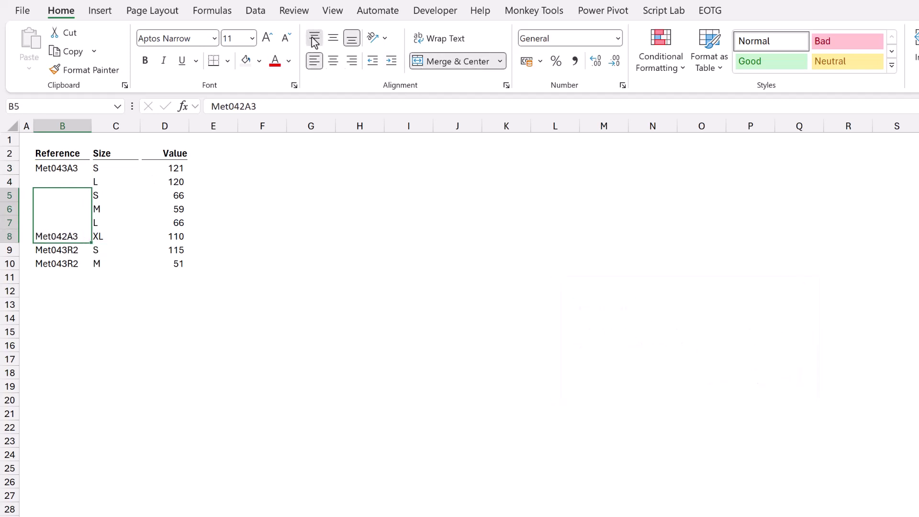
{"action": "left_click", "coordinate": [314, 39]}
{"action": "left_click_drag", "start_coordinate": [63, 250], "coordinate": [61, 261]}
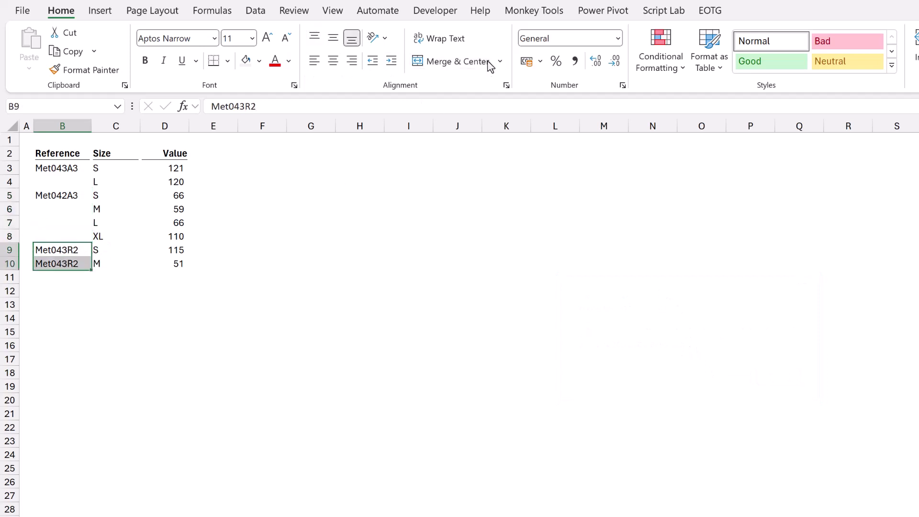
{"action": "left_click", "coordinate": [468, 62]}
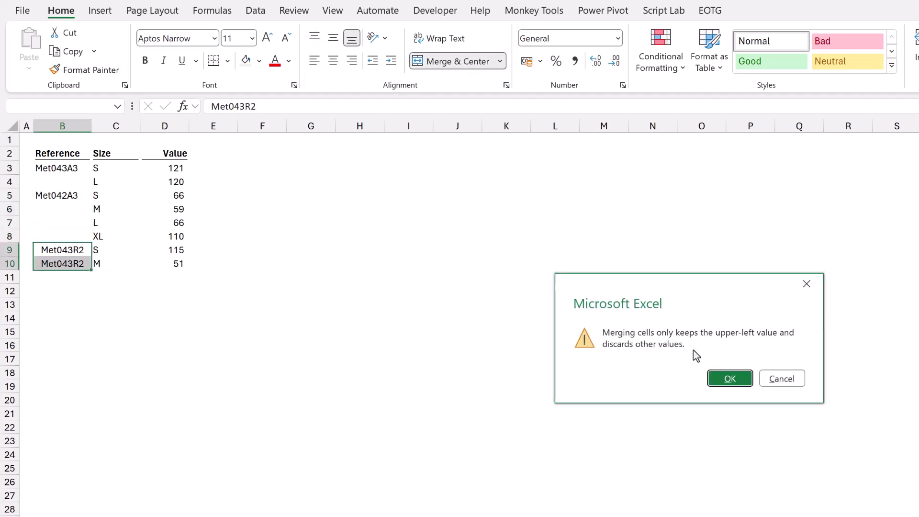
{"action": "left_click", "coordinate": [722, 382]}
{"action": "left_click", "coordinate": [314, 62]}
{"action": "left_click", "coordinate": [314, 38]}
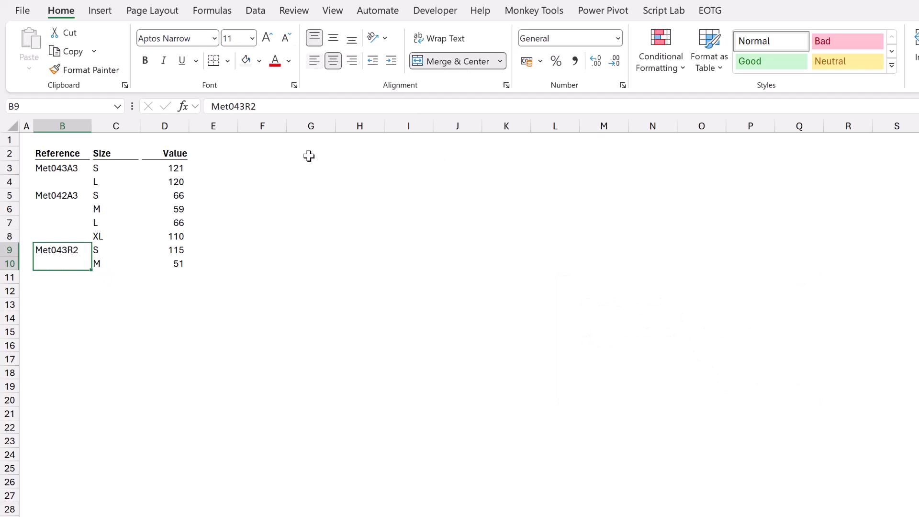
{"action": "left_click", "coordinate": [237, 243]}
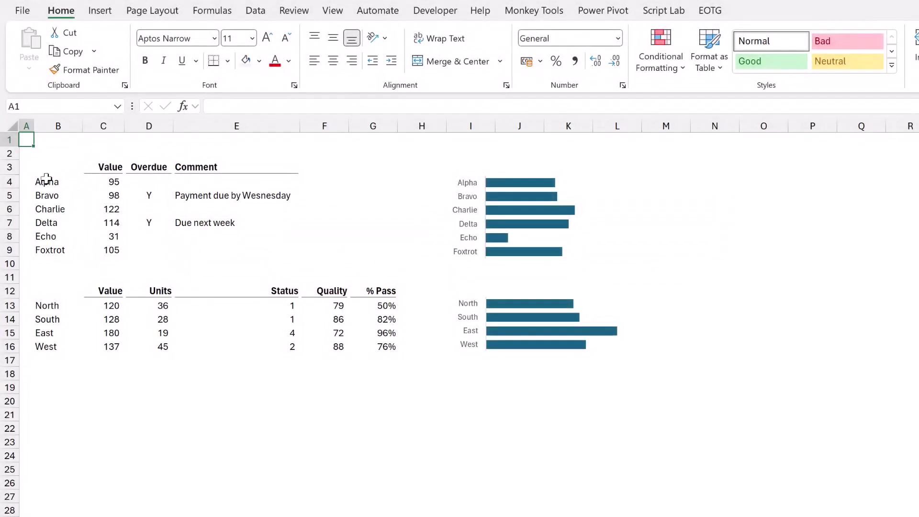
Select both tables' rows, the empty gap cells and column E to show shared column widths
{"action": "left_click_drag", "start_coordinate": [41, 182], "coordinate": [622, 265]}
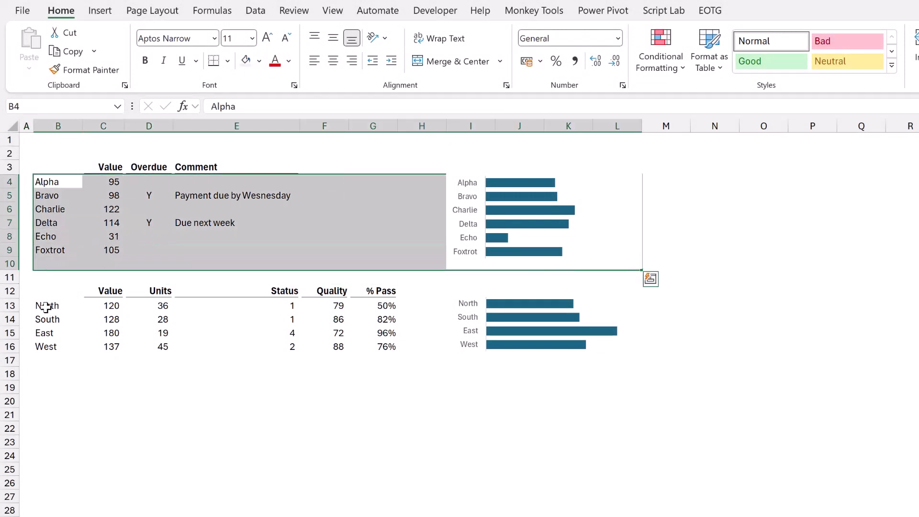
{"action": "left_click_drag", "start_coordinate": [45, 304], "coordinate": [640, 363]}
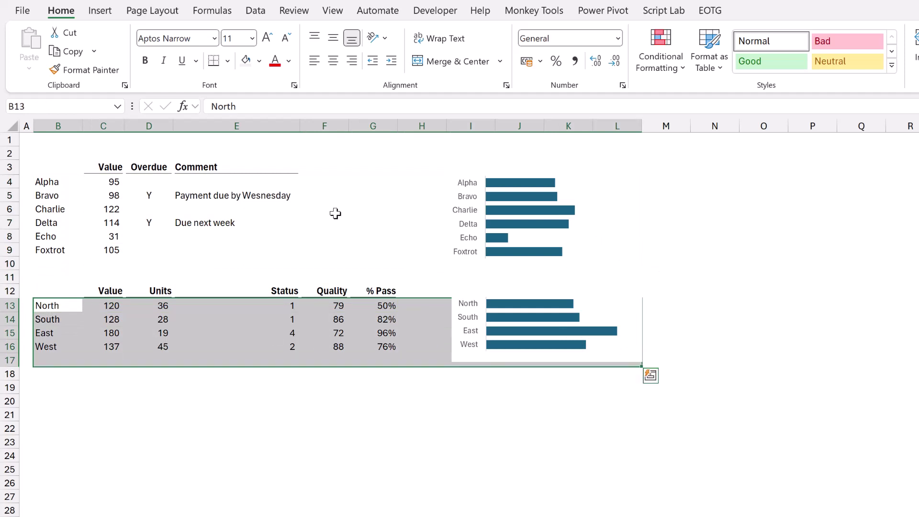
{"action": "left_click_drag", "start_coordinate": [311, 178], "coordinate": [422, 248]}
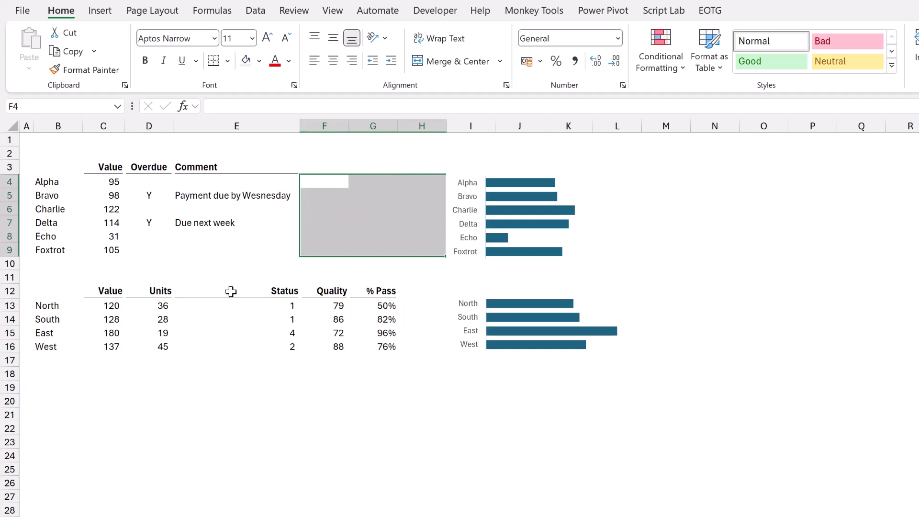
{"action": "left_click_drag", "start_coordinate": [231, 292], "coordinate": [283, 360]}
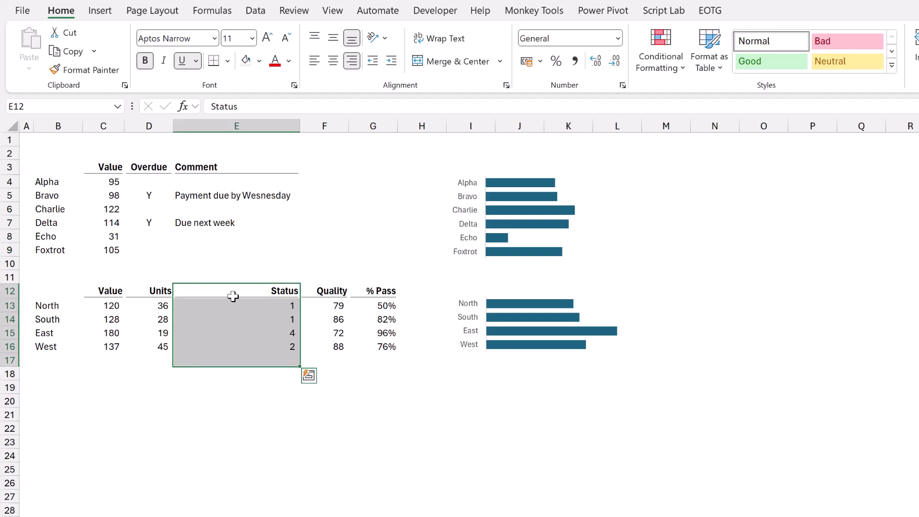
{"action": "left_click", "coordinate": [253, 125]}
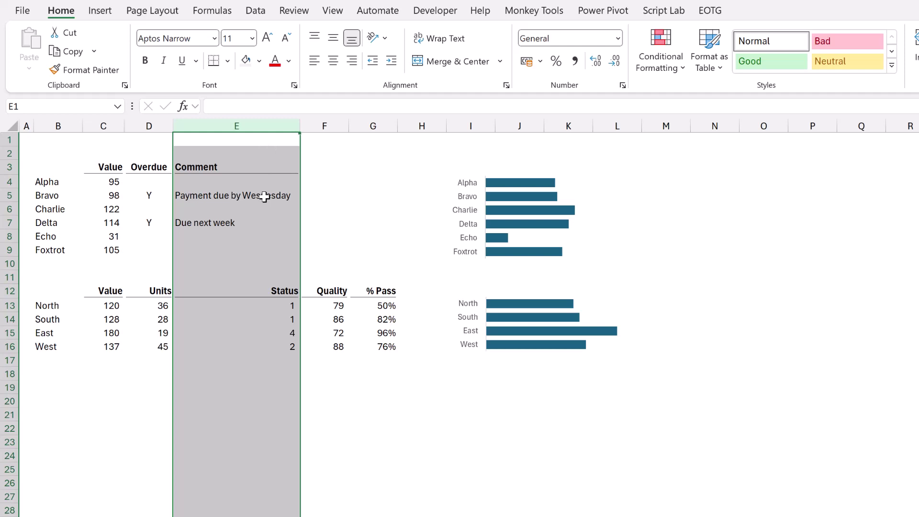
{"action": "left_click", "coordinate": [265, 293]}
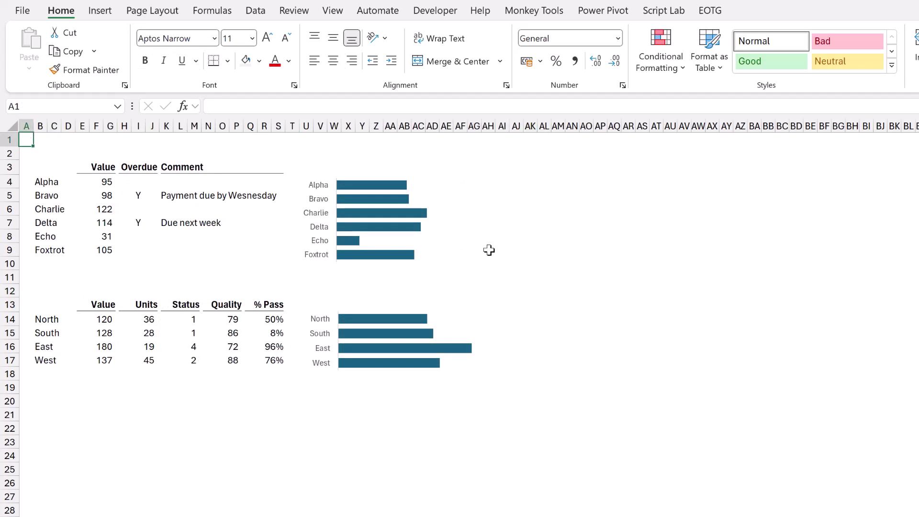
{"action": "left_click", "coordinate": [239, 185]}
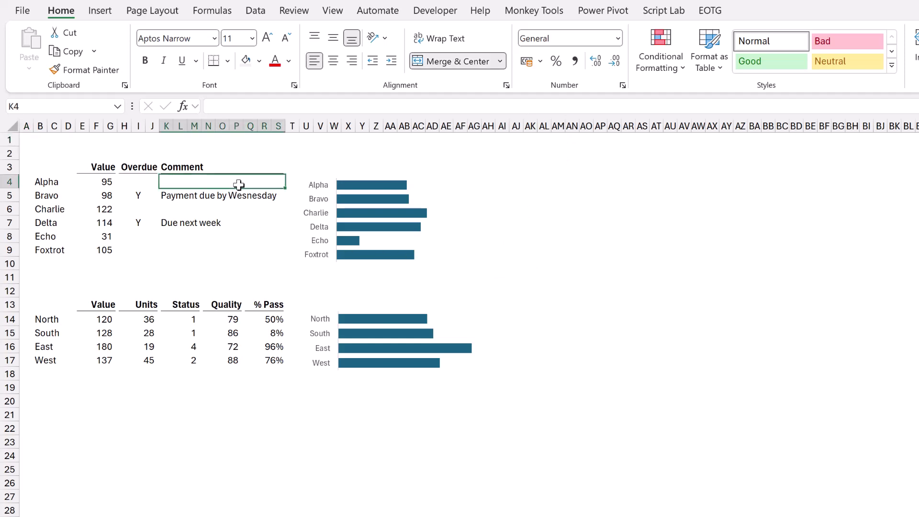
{"action": "key", "text": "Down"}
{"action": "key", "text": "Down"}
{"action": "key", "text": "Down"}
{"action": "key", "text": "Down"}
{"action": "key", "text": "Down"}
{"action": "left_click", "coordinate": [97, 166]}
{"action": "left_click", "coordinate": [143, 166]}
{"action": "left_click", "coordinate": [241, 167]}
{"action": "left_click_drag", "start_coordinate": [103, 167], "coordinate": [282, 363]}
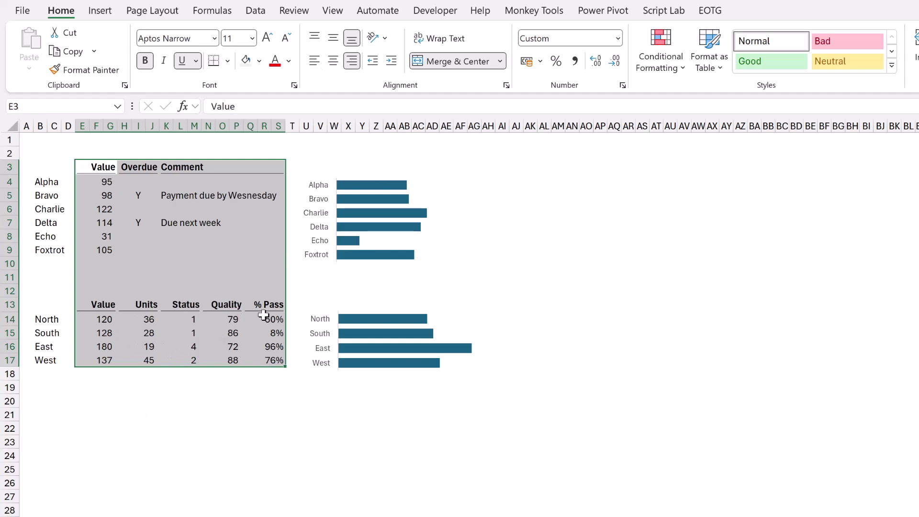
{"action": "key", "text": "ctrl+z"}
{"action": "key", "text": "ctrl+z"}
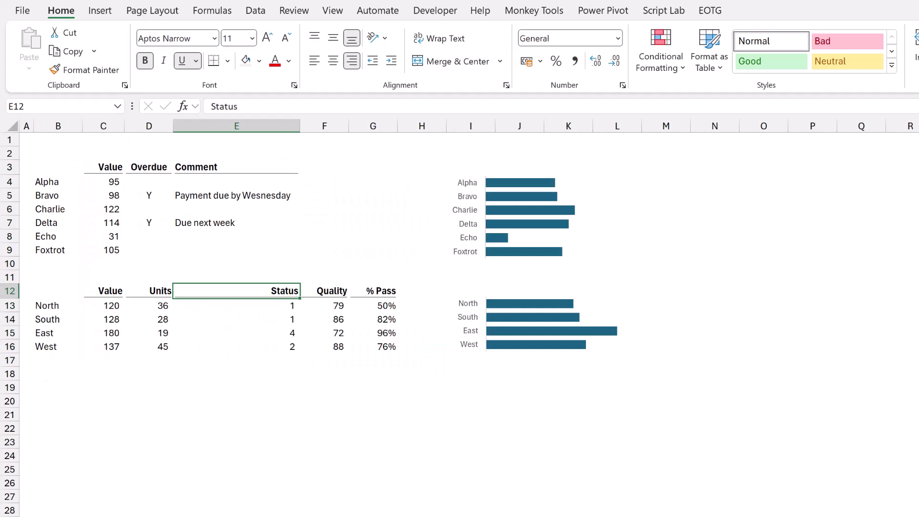
{"action": "key", "text": "ctrl+y"}
{"action": "key", "text": "ctrl+y"}
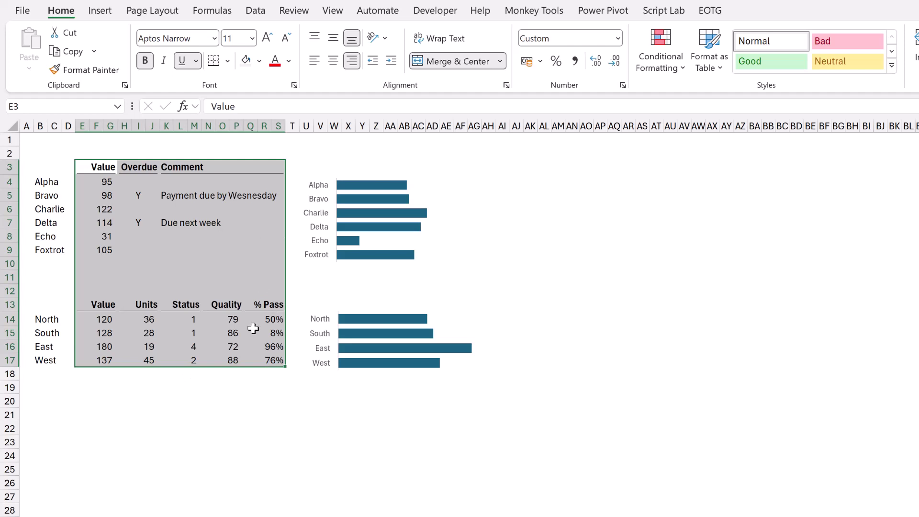
Unmerge N14 and centre North's value 79 across N14:P14 with Center Across Selection
{"action": "left_click", "coordinate": [232, 319]}
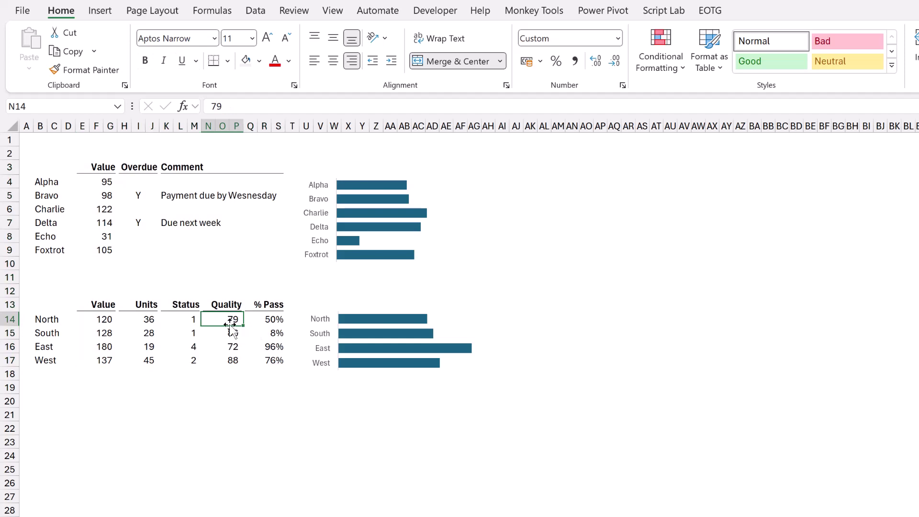
{"action": "left_click", "coordinate": [432, 62]}
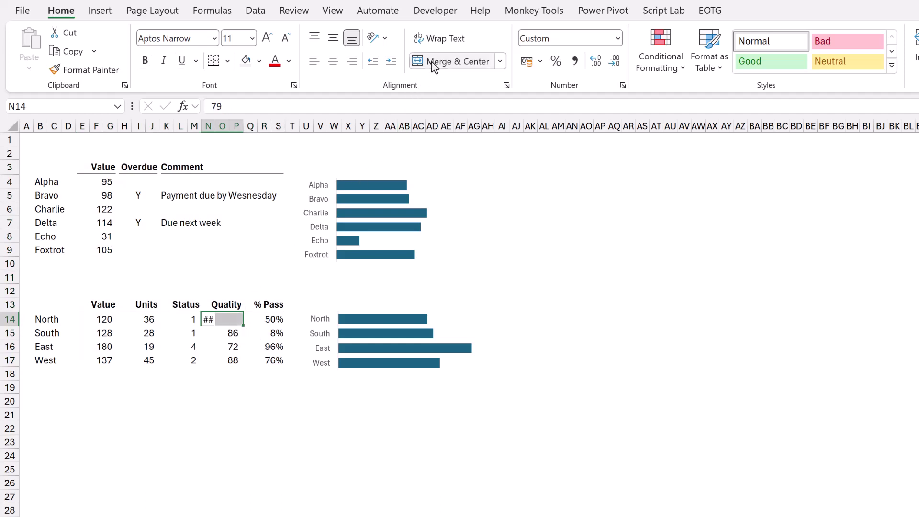
{"action": "left_click", "coordinate": [210, 318]}
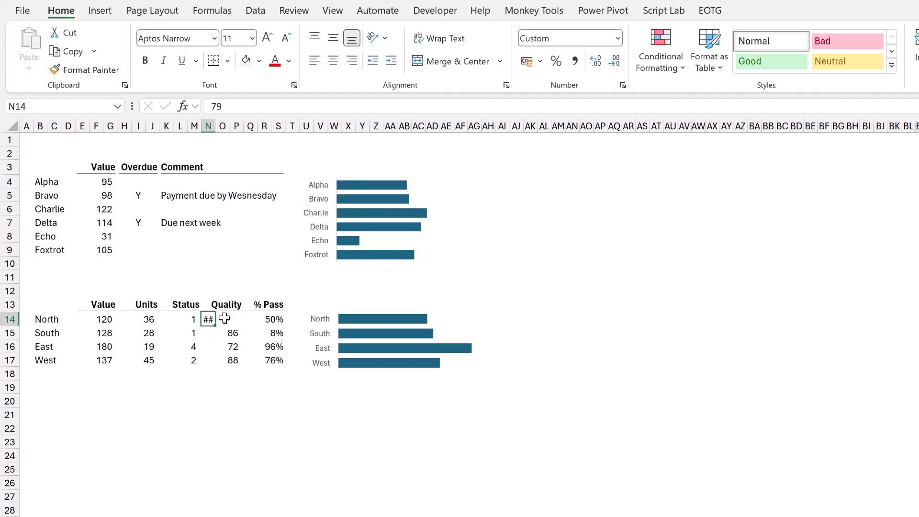
{"action": "left_click_drag", "start_coordinate": [228, 317], "coordinate": [239, 315]}
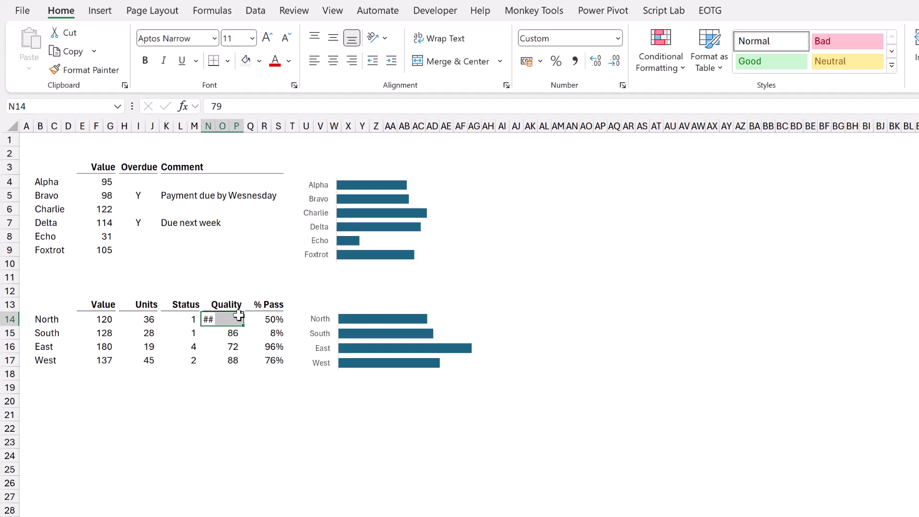
{"action": "key", "text": "ctrl+1"}
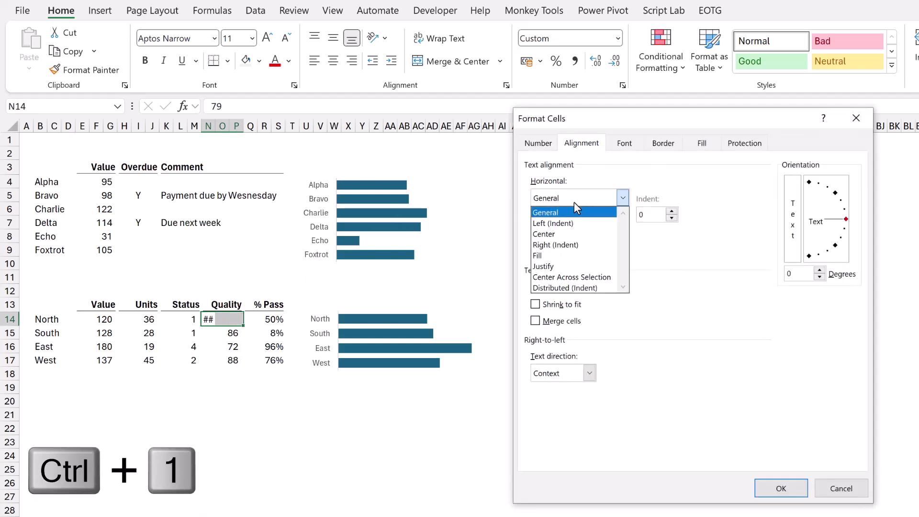
{"action": "left_click", "coordinate": [579, 277]}
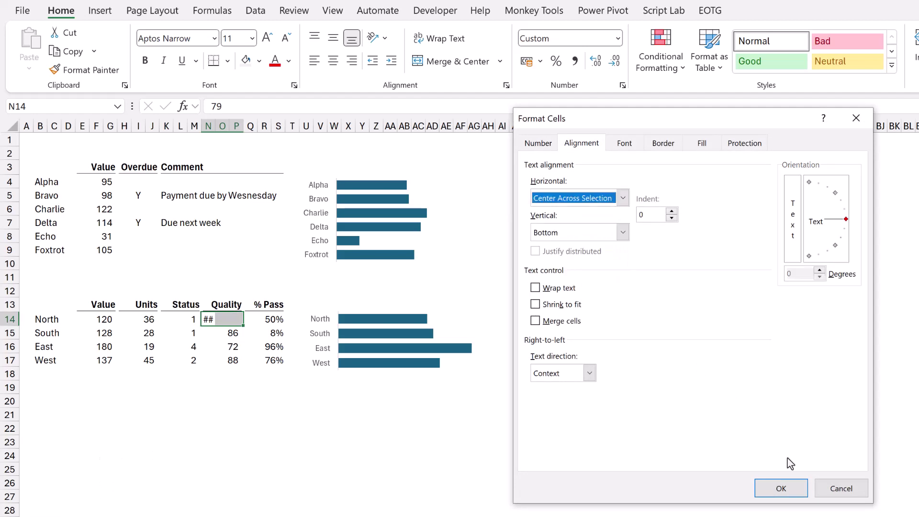
{"action": "left_click", "coordinate": [780, 488]}
{"action": "left_click", "coordinate": [244, 373]}
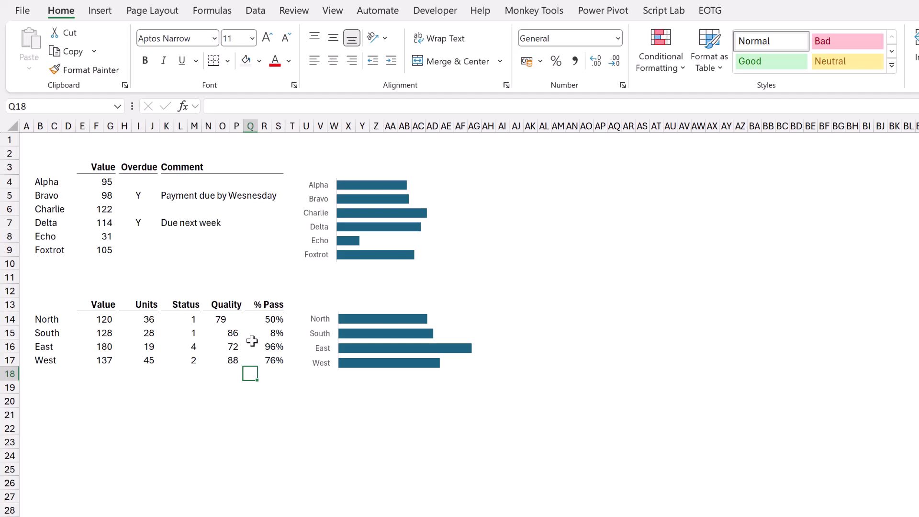
Right-align North's Quality value 79 across N14:P14
{"action": "left_click", "coordinate": [223, 319]}
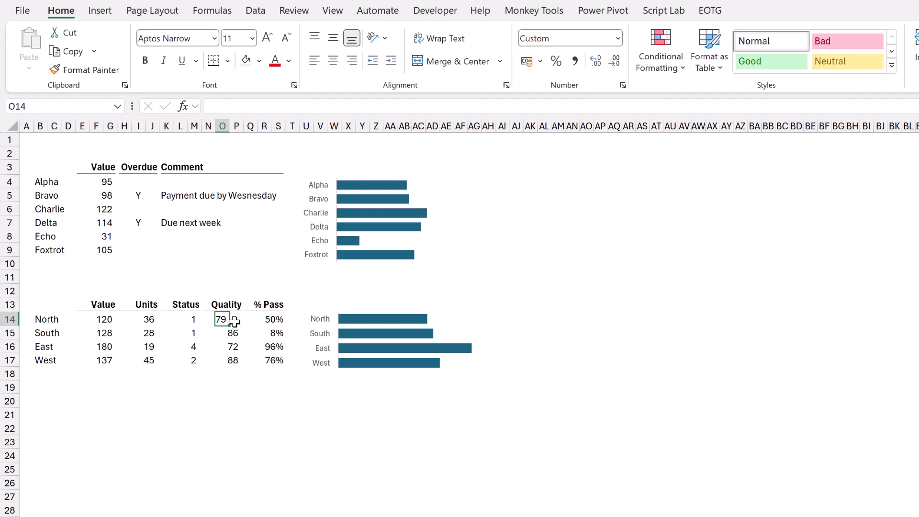
{"action": "mouse_move", "coordinate": [231, 316]}
{"action": "left_mouse_down"}
{"action": "mouse_move", "coordinate": [233, 361]}
{"action": "mouse_move", "coordinate": [231, 317]}
{"action": "mouse_move", "coordinate": [217, 314]}
{"action": "mouse_move", "coordinate": [237, 318]}
{"action": "left_mouse_up"}
{"action": "left_click", "coordinate": [351, 61]}
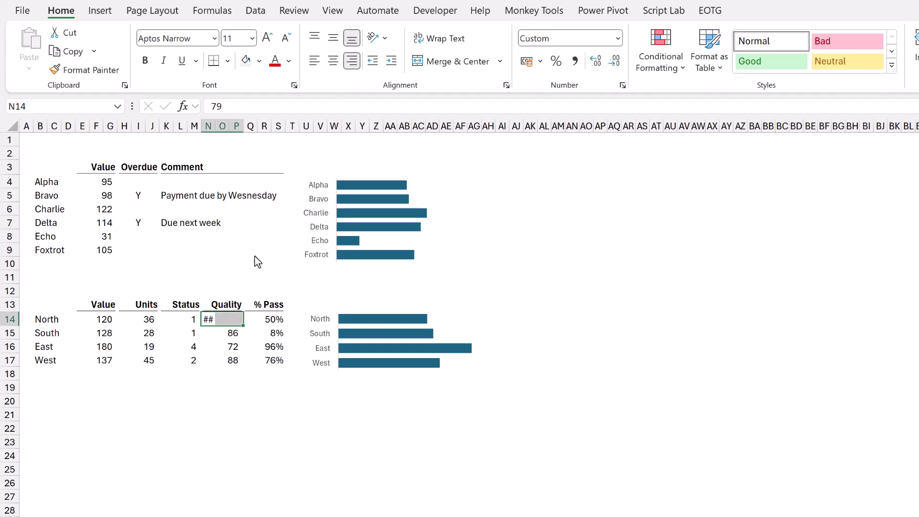
{"action": "left_click", "coordinate": [208, 317]}
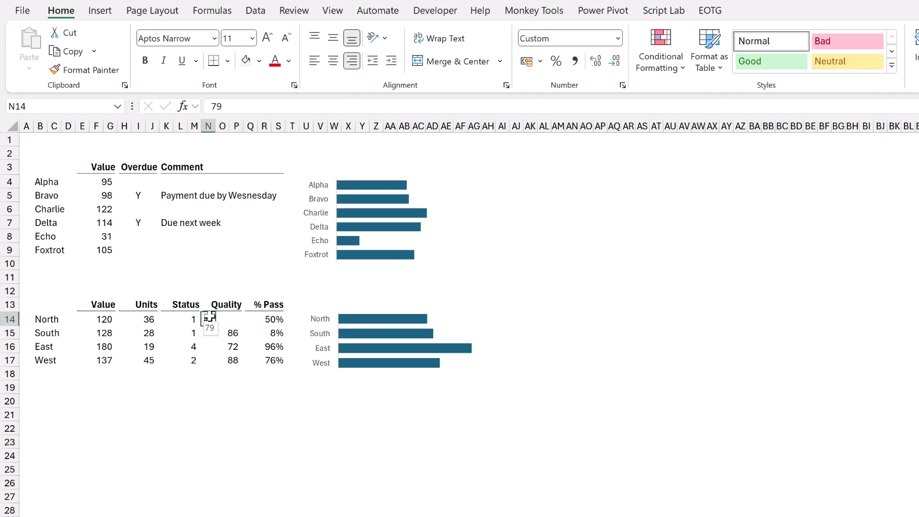
Copy South's Quality cell formatting onto N14:P14 with Format Painter, then select E14:S17
{"action": "left_click", "coordinate": [232, 333]}
{"action": "key", "text": "alt+h"}
{"action": "key", "text": "f"}
{"action": "key", "text": "p"}
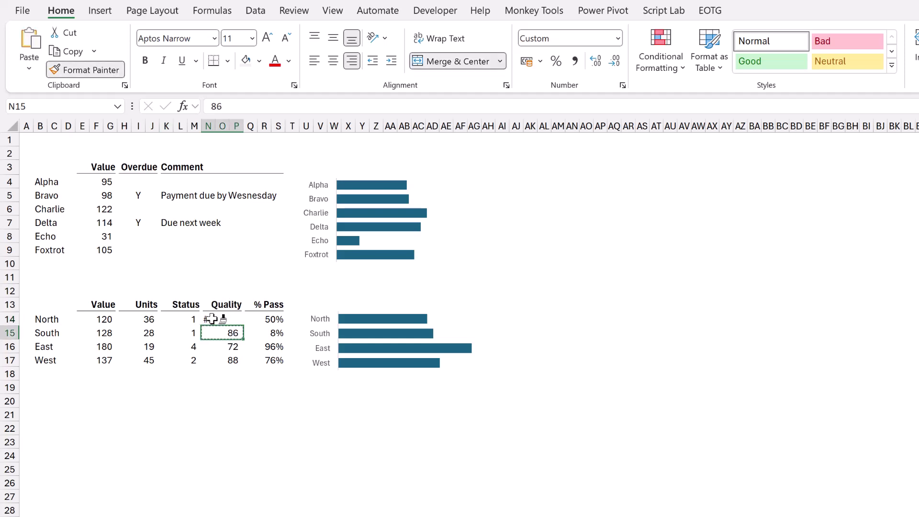
{"action": "left_click_drag", "start_coordinate": [214, 318], "coordinate": [238, 318]}
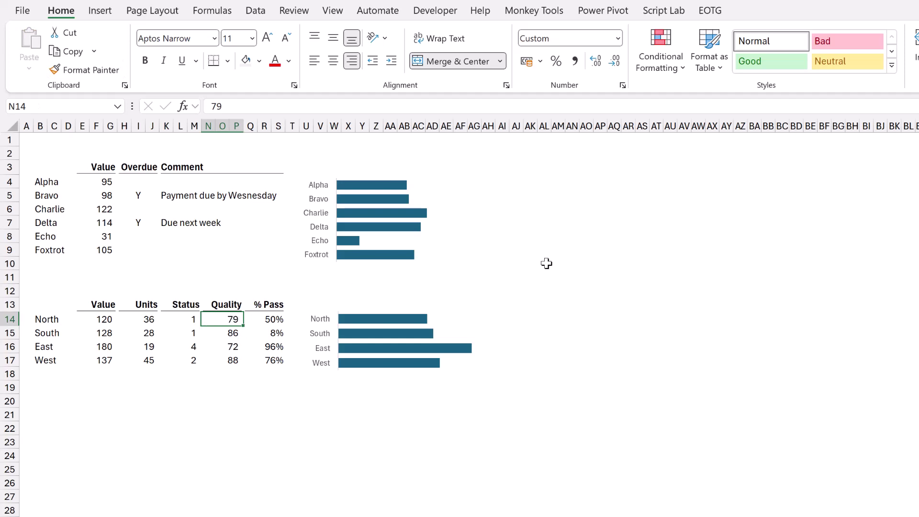
{"action": "left_click_drag", "start_coordinate": [109, 320], "coordinate": [267, 362]}
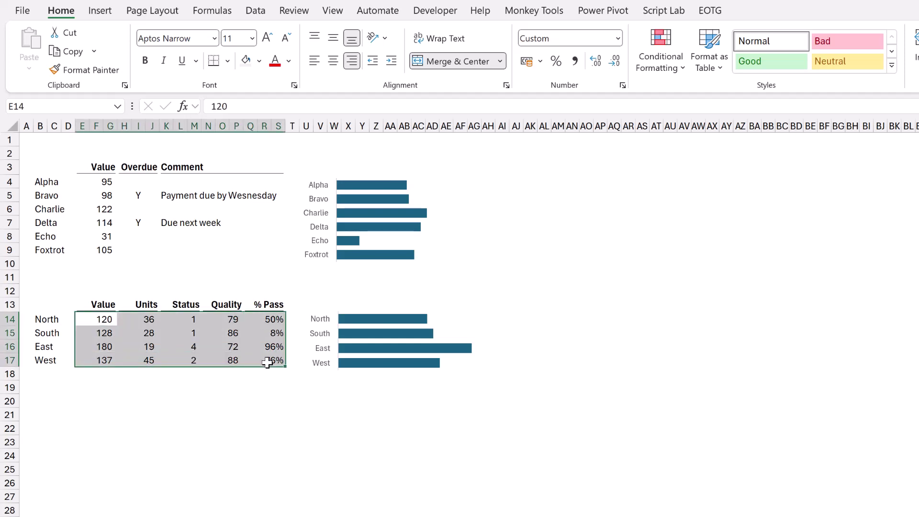